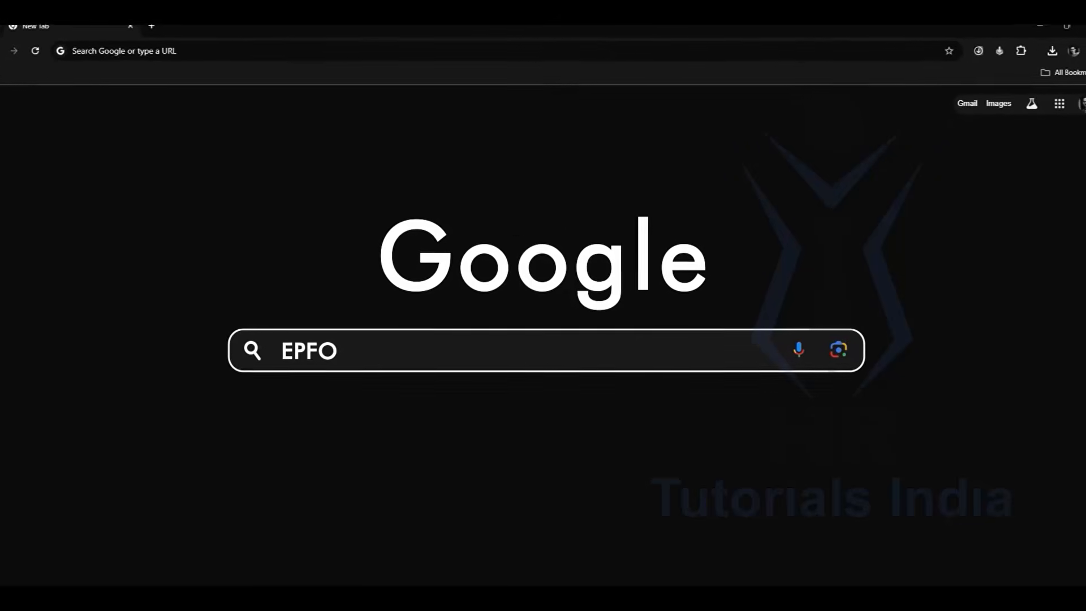
Step: Search Google for EPFO, open the Employees' Provident Fund Organisation site and go to its ECR/Returns/Payment portal
key(Return)
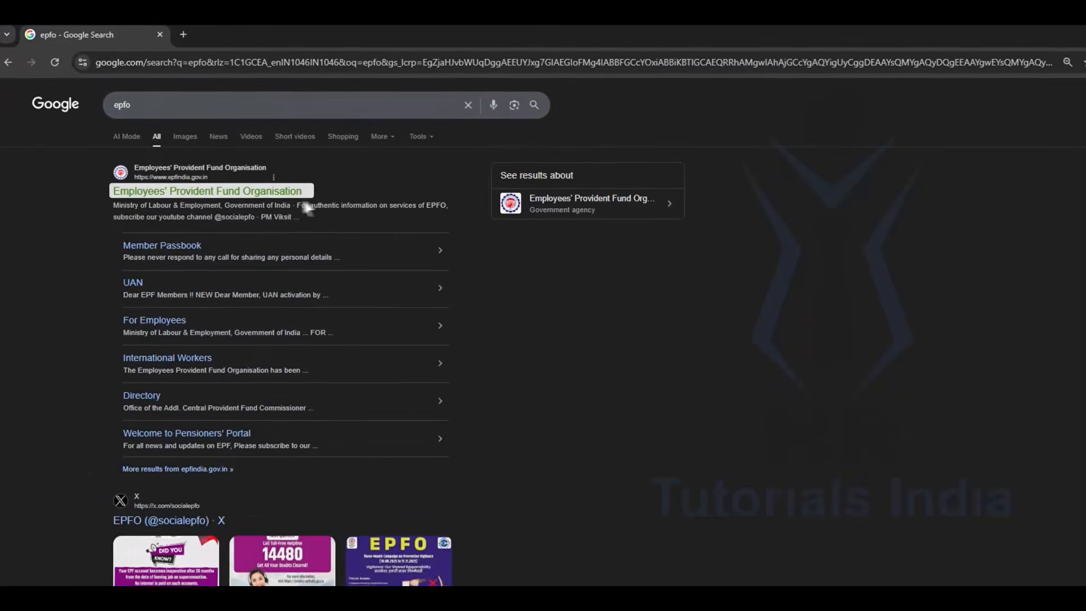
click(280, 191)
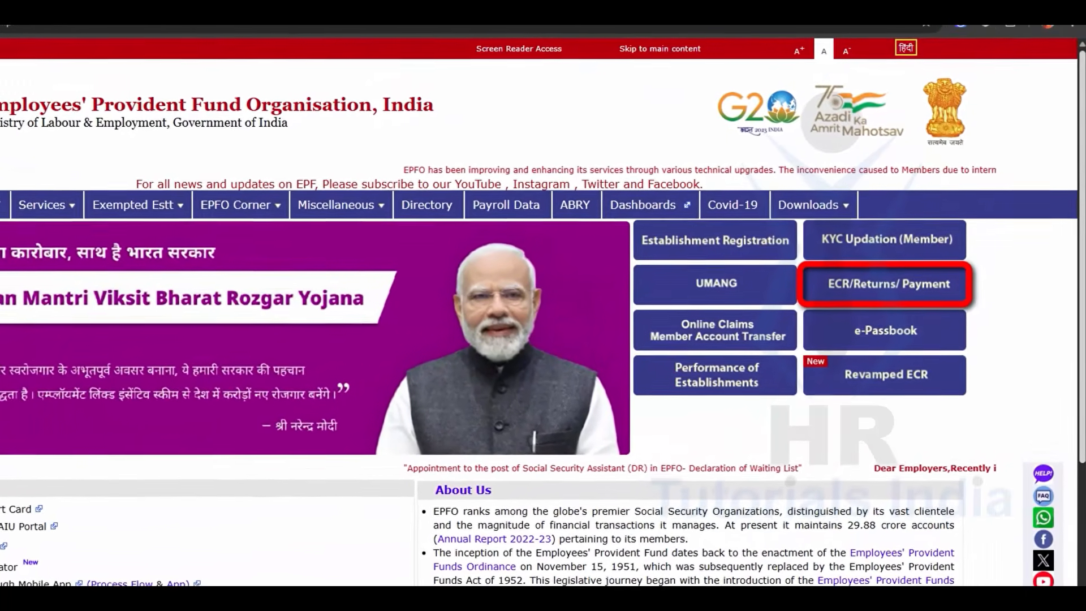
click(884, 283)
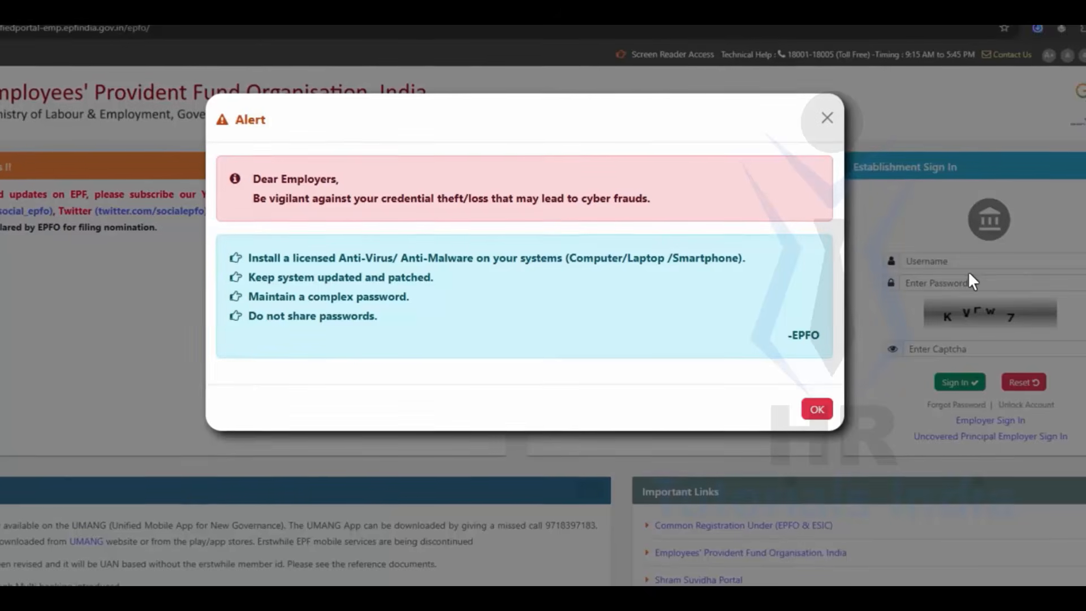
Step: Dismiss the security alert and sign in to the establishment account with the username, password and captcha
click(811, 407)
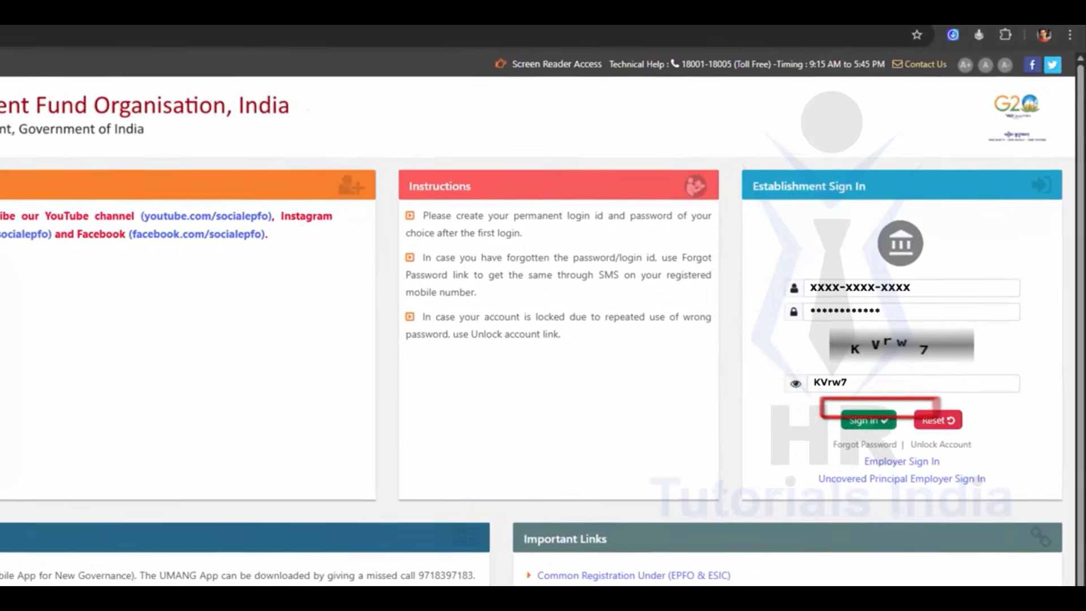
click(864, 425)
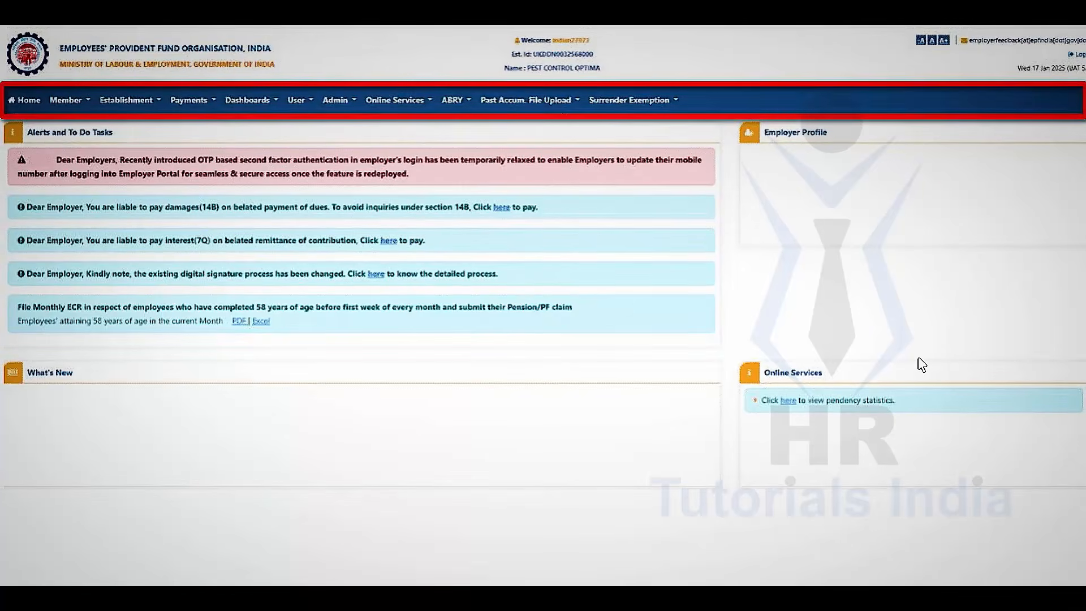
Step: Go to the Return Filing home page through the return filing quick links under Payments
click(193, 99)
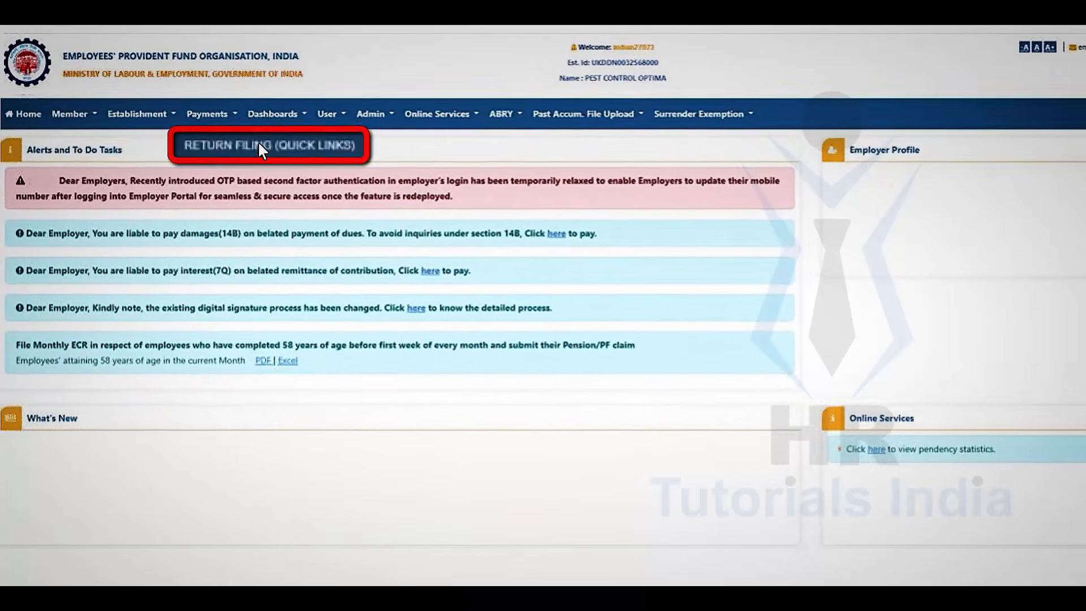
click(269, 145)
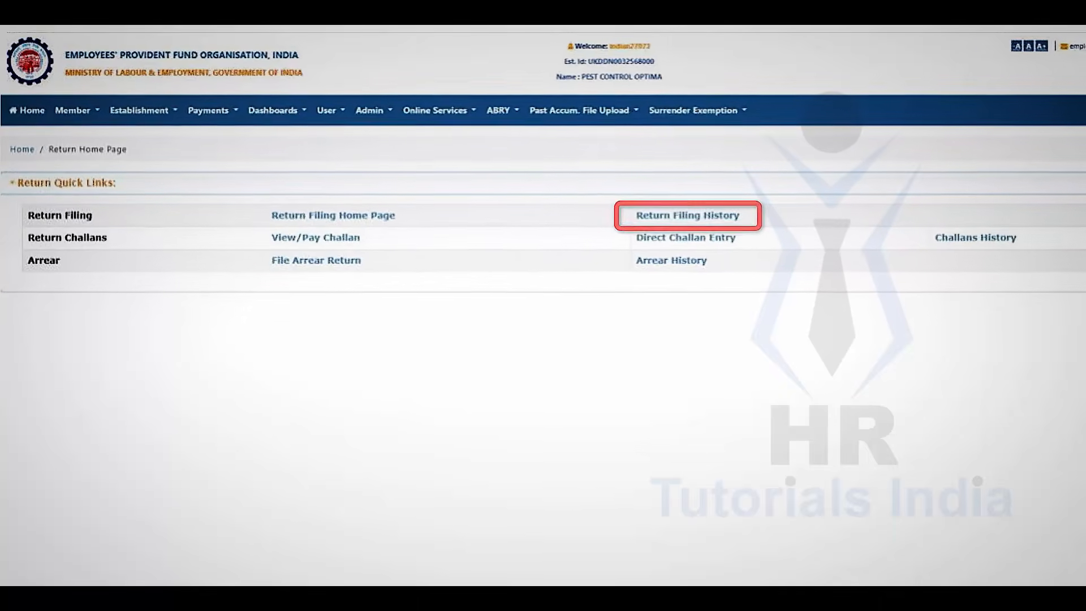
click(344, 220)
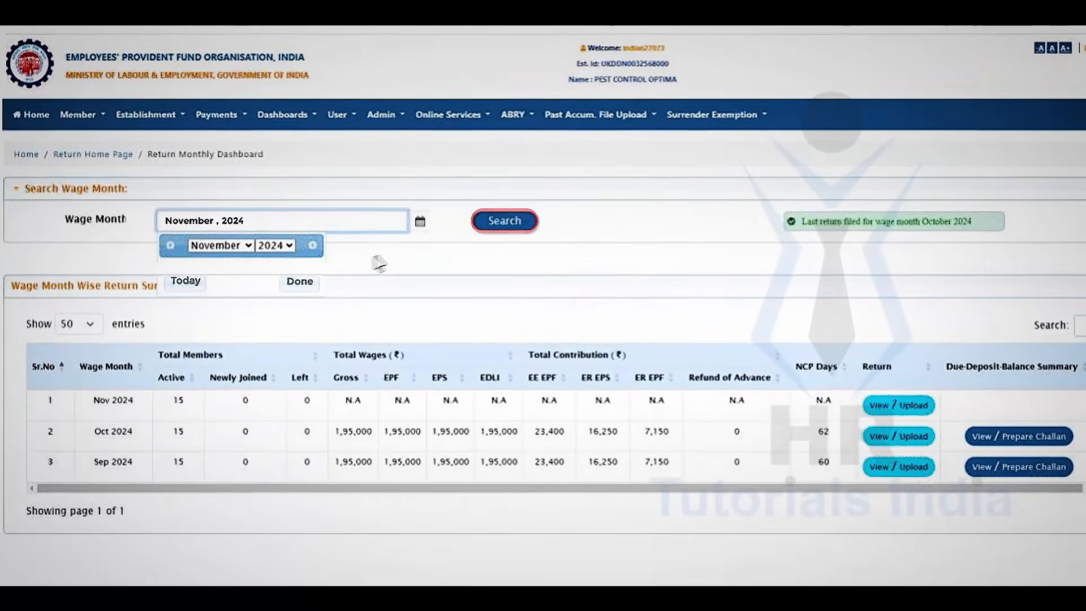
Step: Search for the wage month November 2024 and open its return for viewing and uploading
click(511, 224)
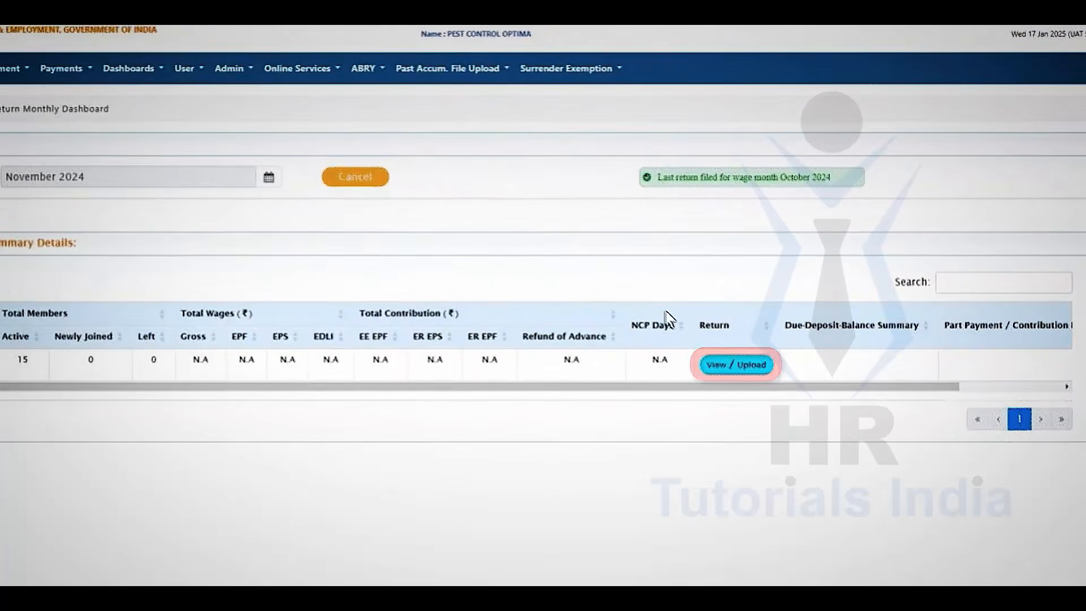
click(738, 364)
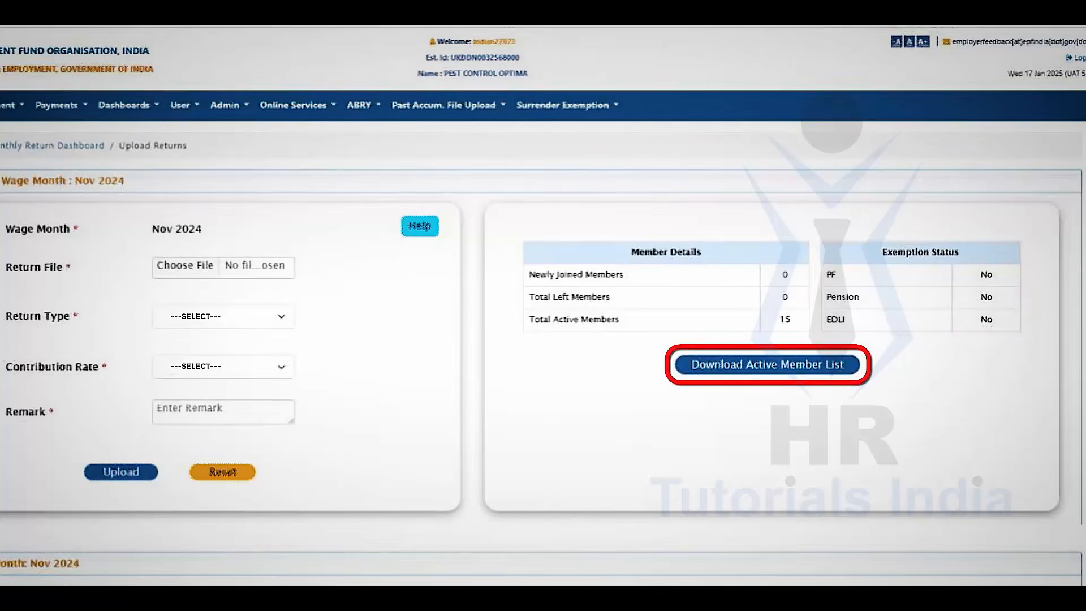
Step: Download the active member list and get the help file for return uploads
click(803, 365)
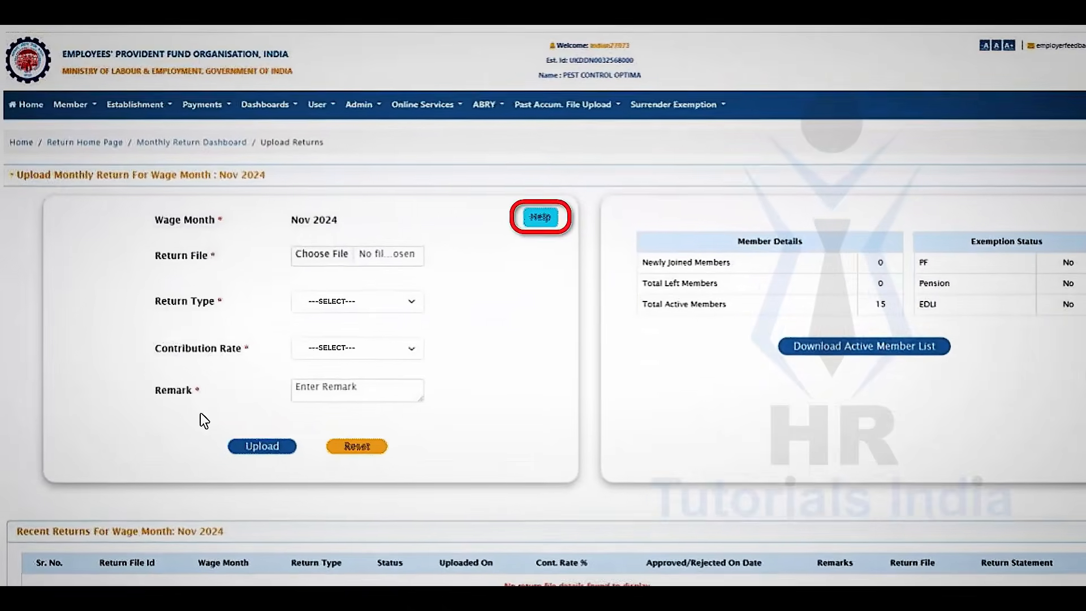
click(553, 221)
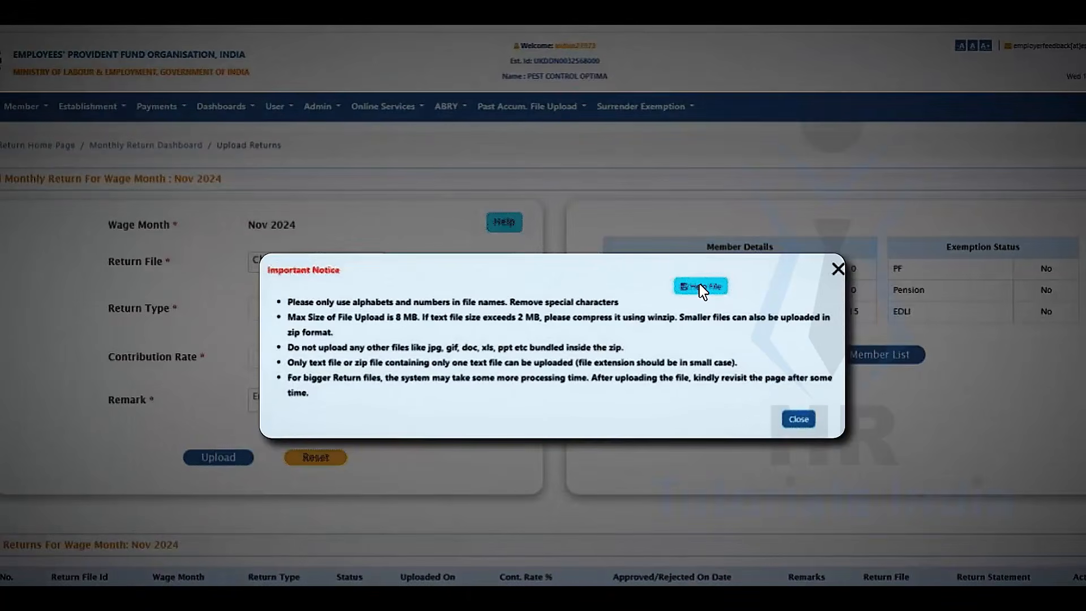
click(700, 287)
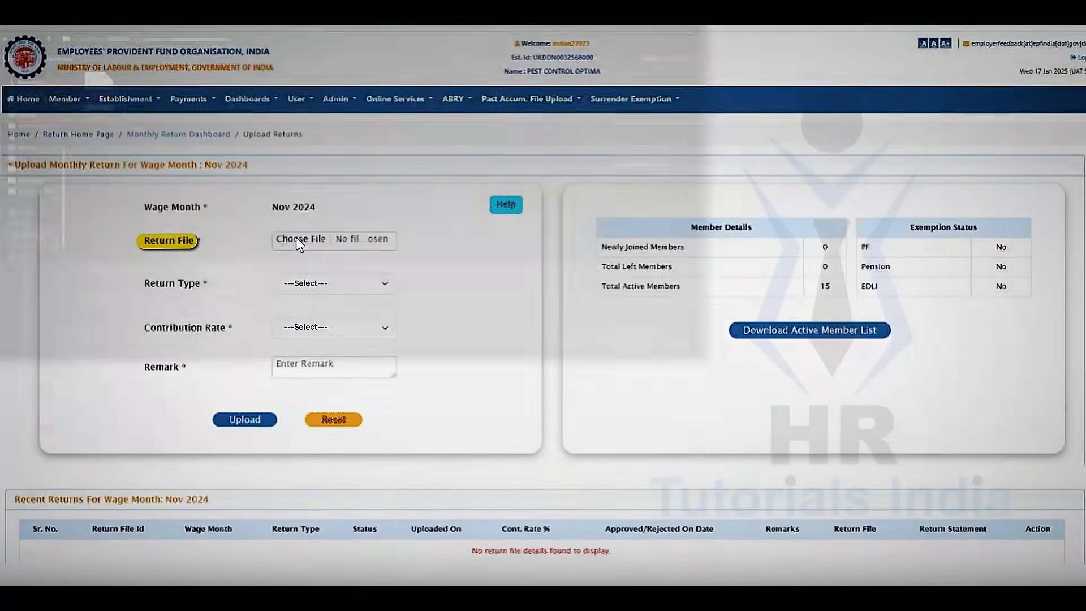
Step: Attach File.txt as the return file for wage month Nov 2024
click(296, 236)
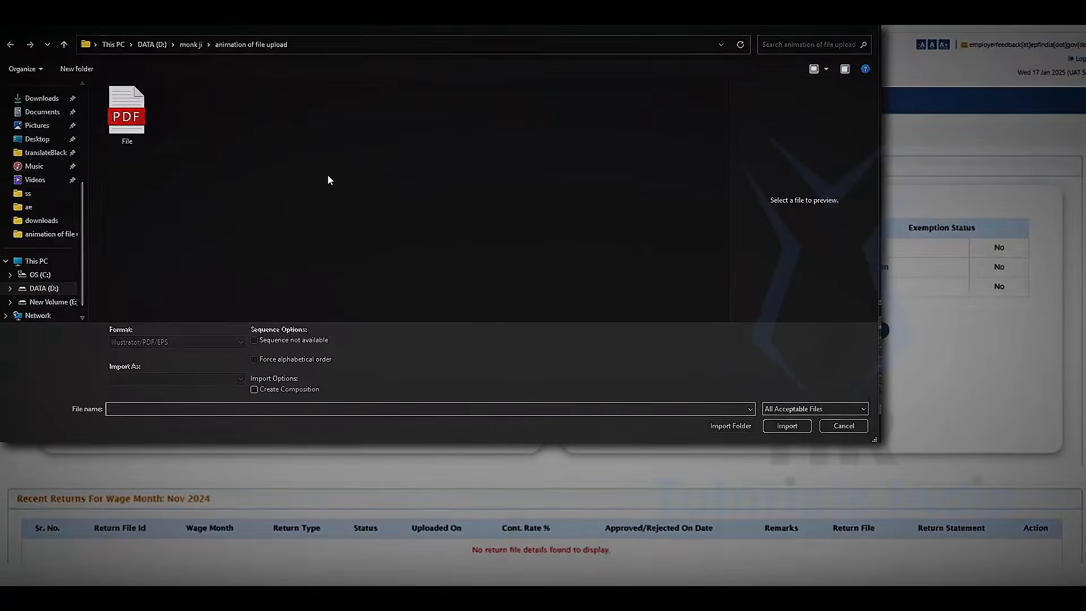
click(135, 111)
click(797, 426)
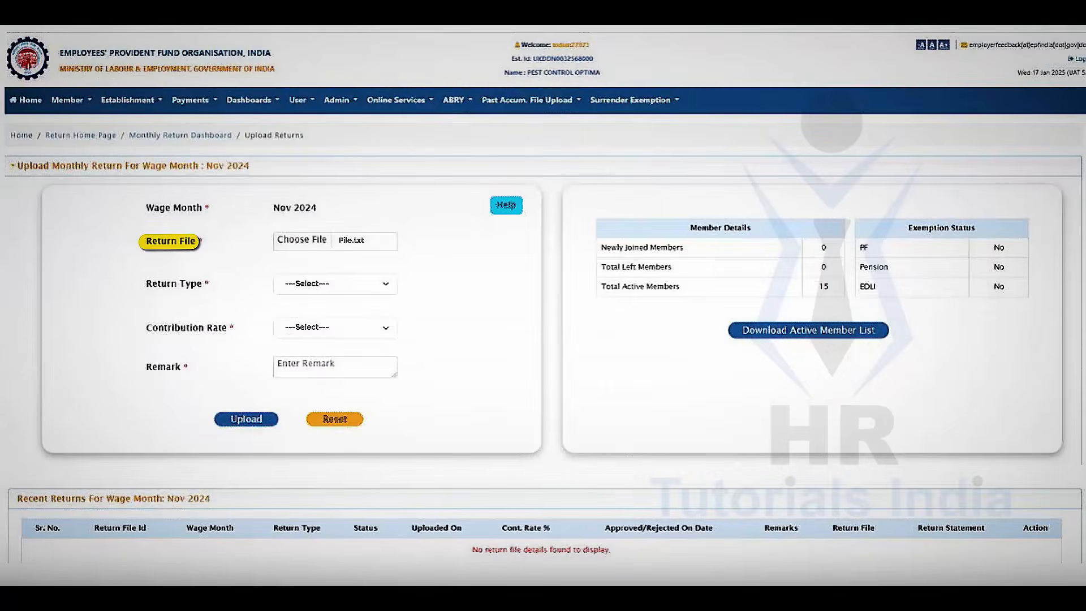
Step: Set the return type to Regular Return and the contribution rate to 12%
click(383, 283)
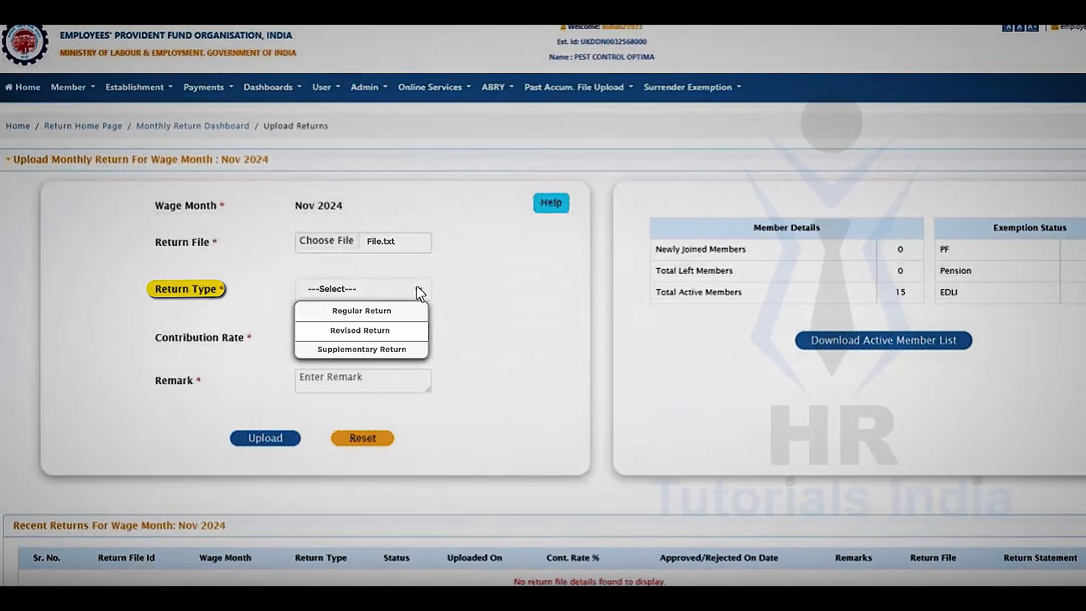
click(362, 311)
click(421, 341)
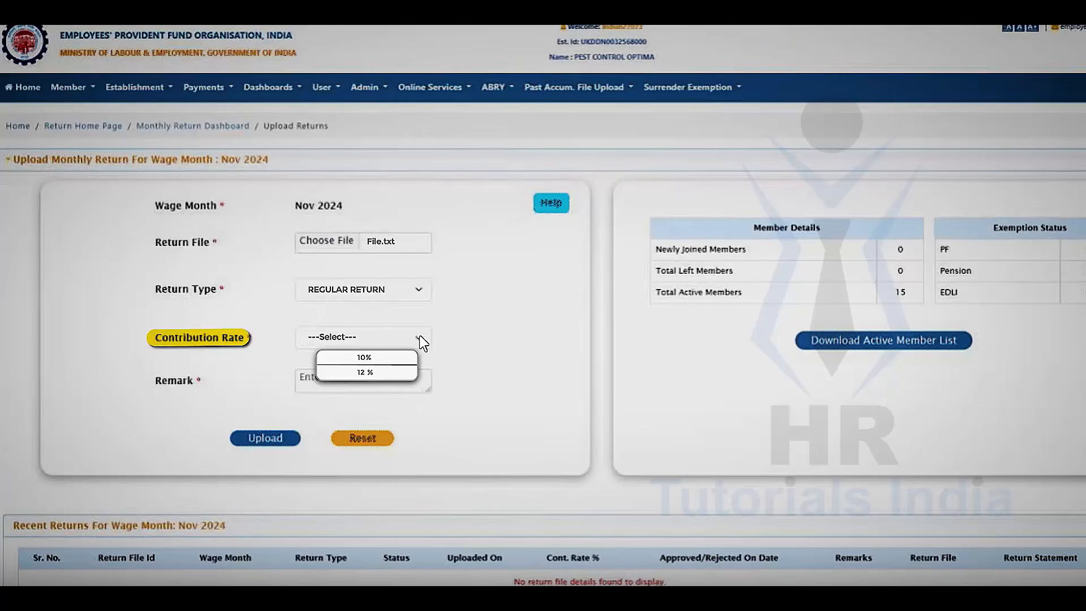
click(361, 371)
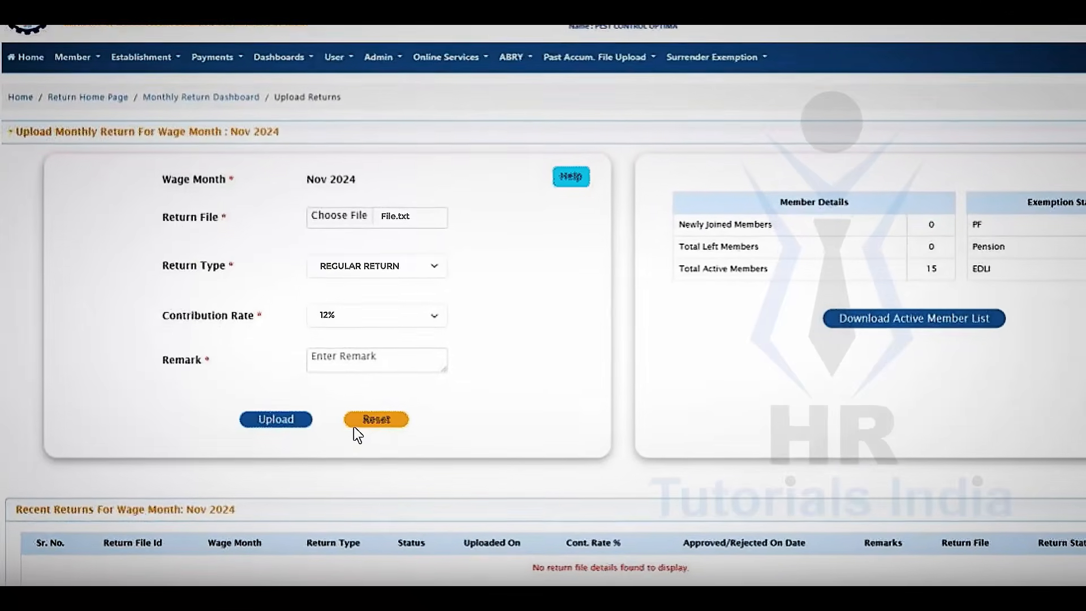
Step: Upload the Nov 2024 regular return at the 12% rate and confirm its details, submitting it a second time
click(280, 411)
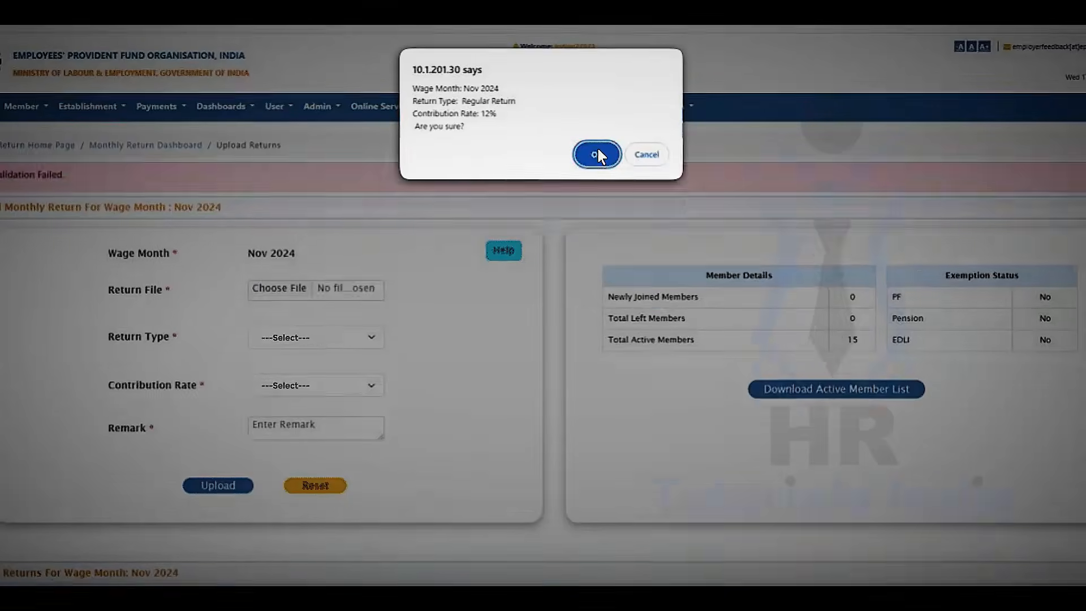
click(598, 151)
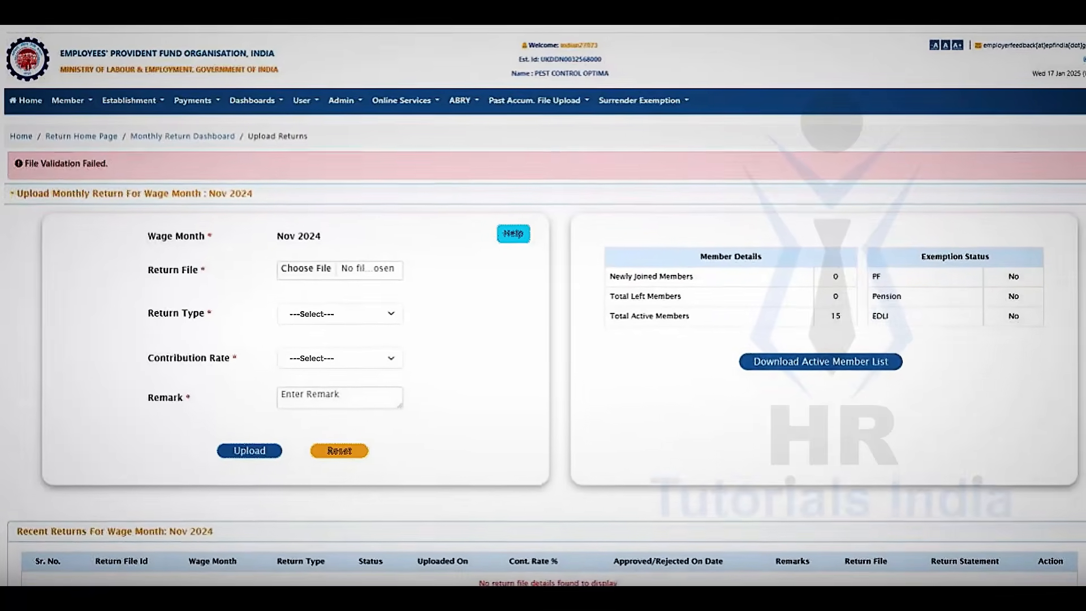
click(251, 419)
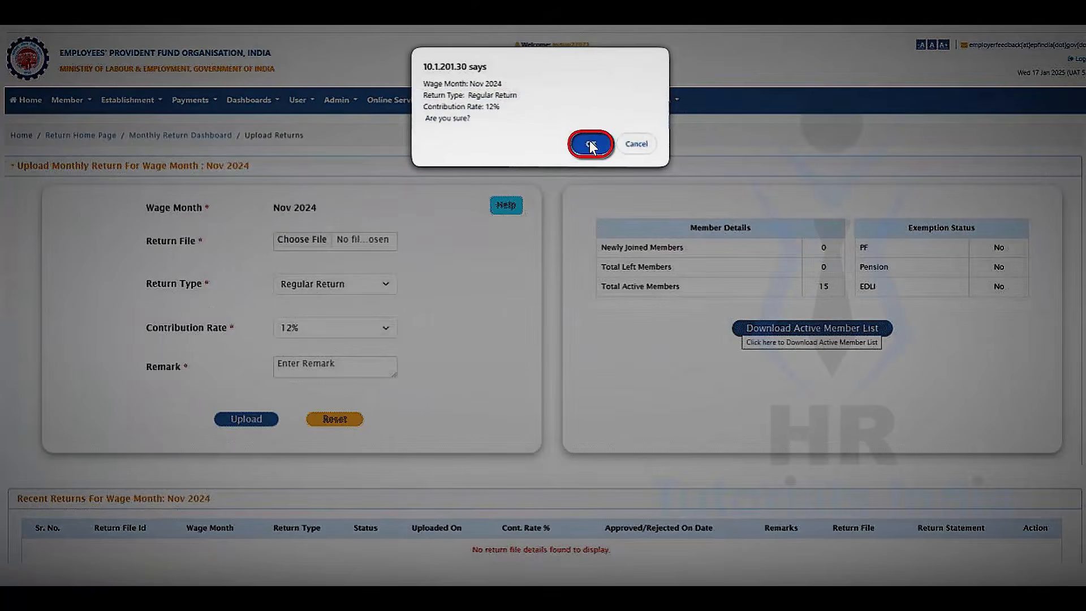
click(589, 138)
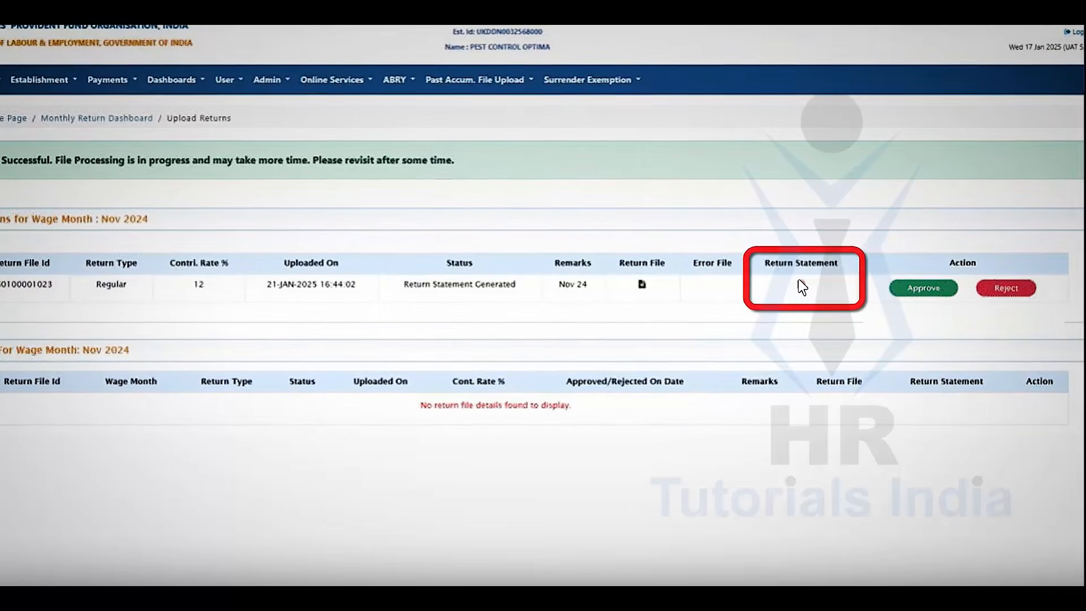
Step: Open the return statement of the in-process Nov 2024 return and try rejecting that return
click(810, 286)
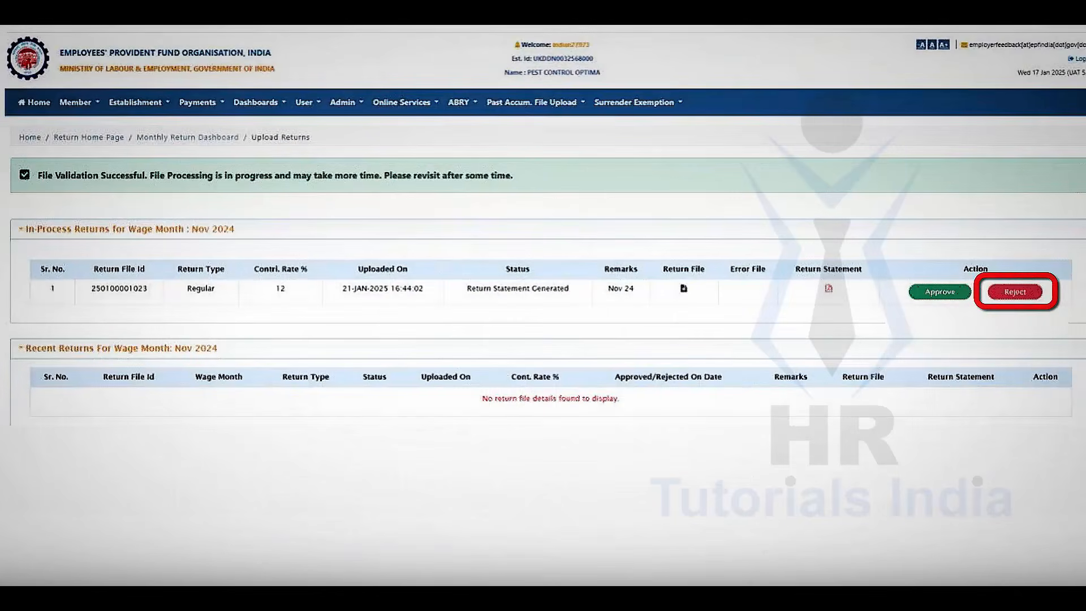
click(1015, 292)
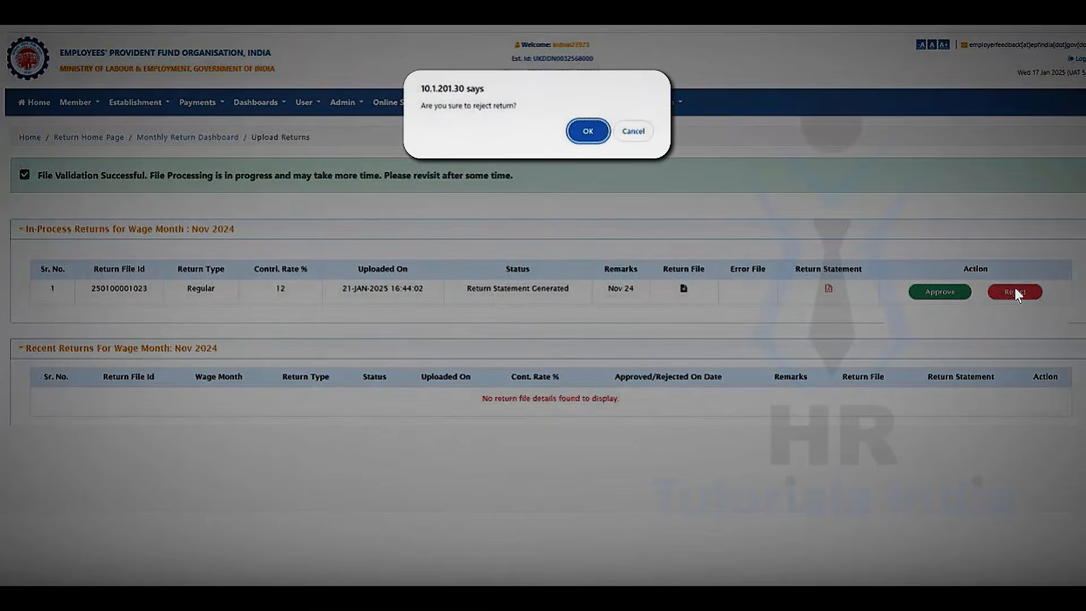
click(588, 132)
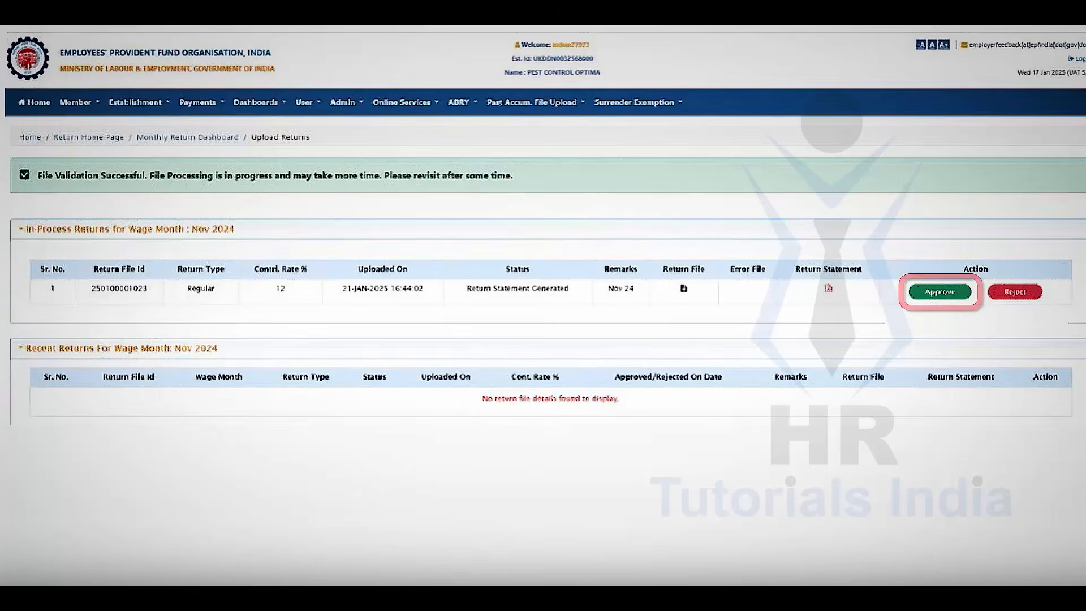
Step: Approve the in-process Nov 2024 return and confirm the approval
click(939, 292)
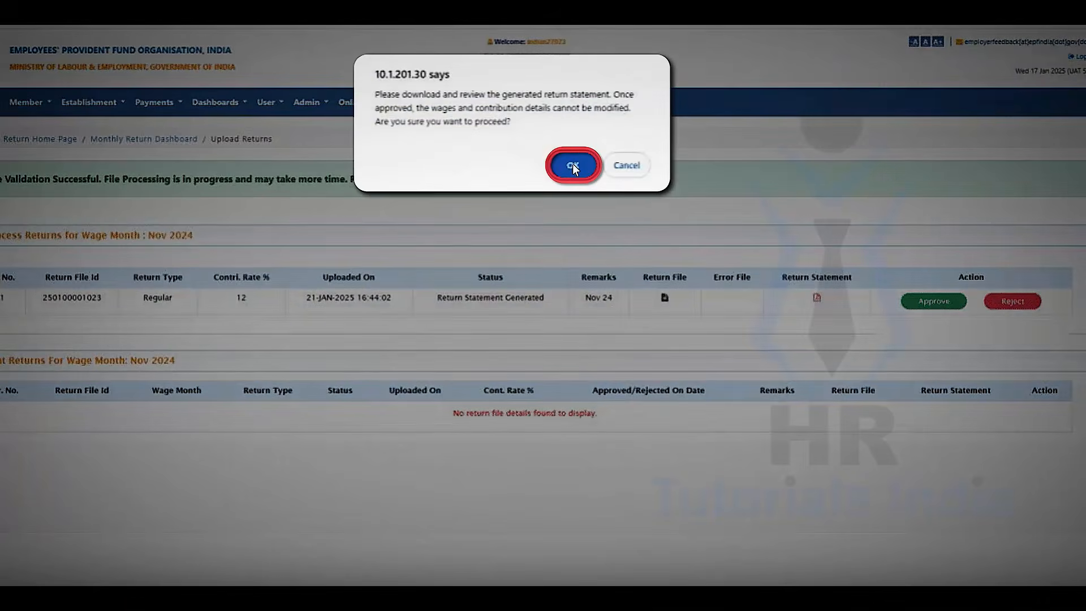
click(573, 159)
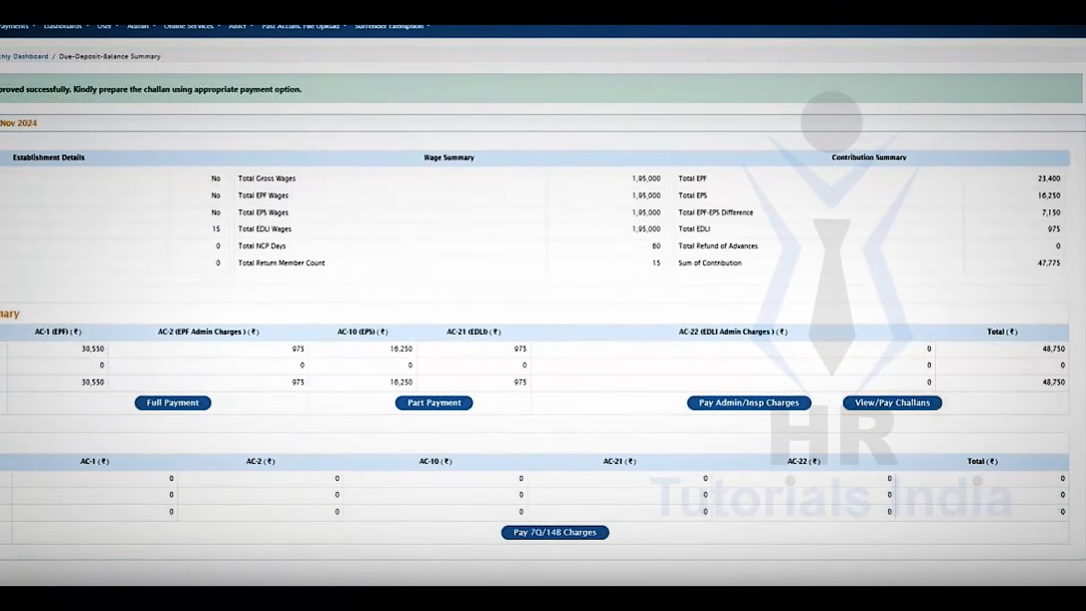
Step: Prepare an Administrative/Inspection Charges challan for Nov 2024 with 80 for each charge in A/C No 2 and A/C No 22
click(893, 403)
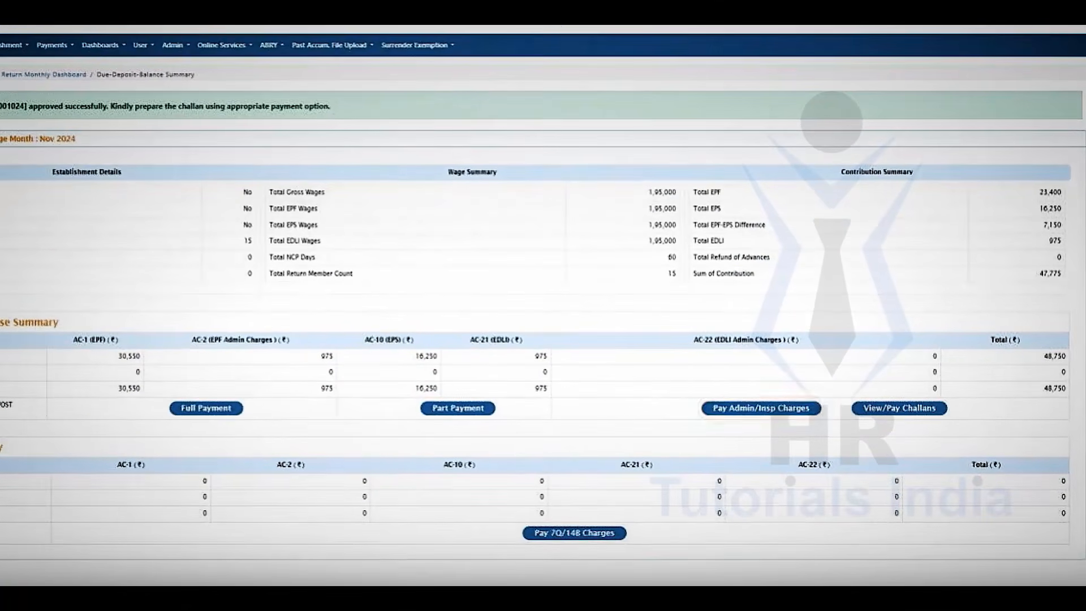
click(764, 410)
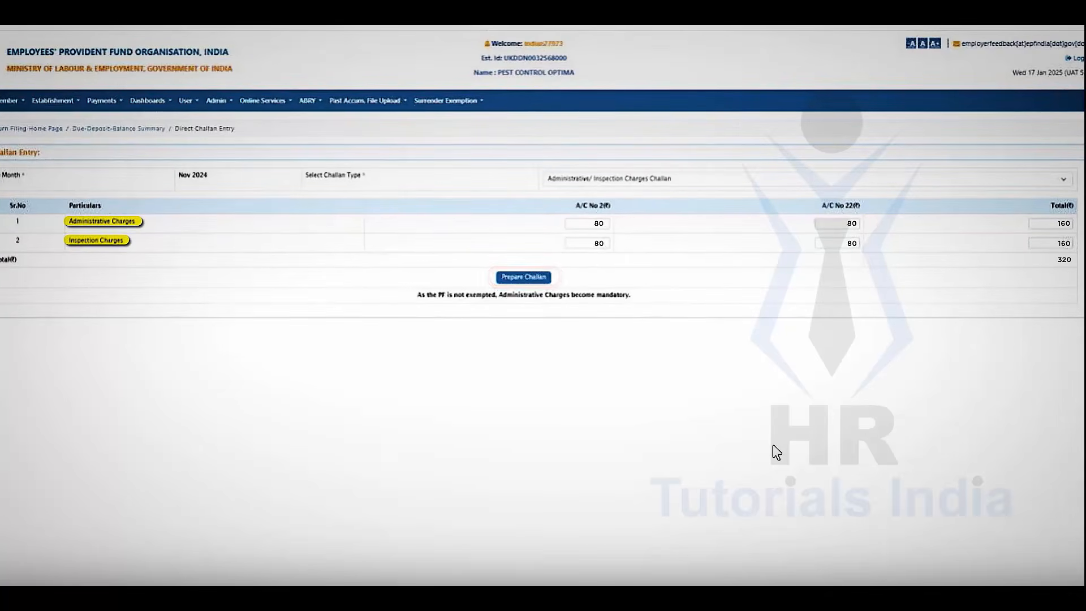
click(524, 276)
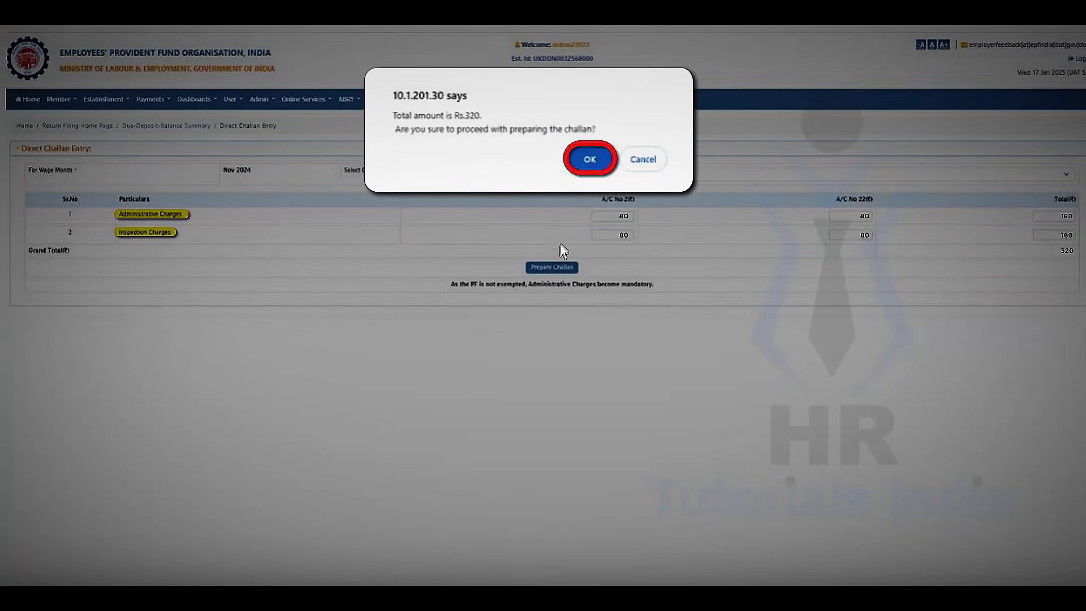
click(589, 158)
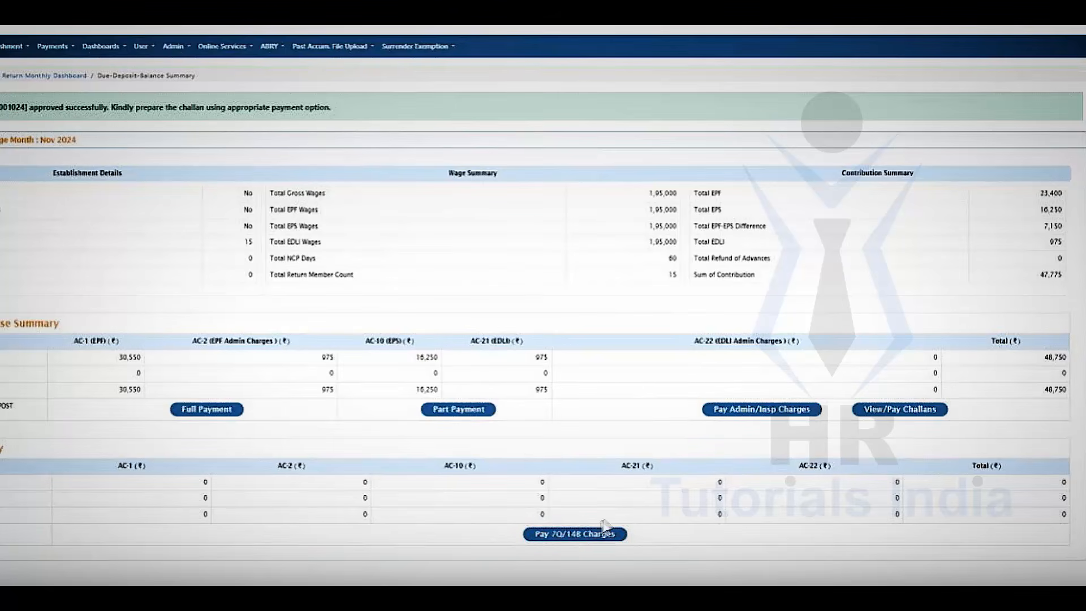
Step: Prepare a 7Q-14B challan for Nov 2024 with 10 interest and 10 damages in each account, and proceed to pay it
click(574, 534)
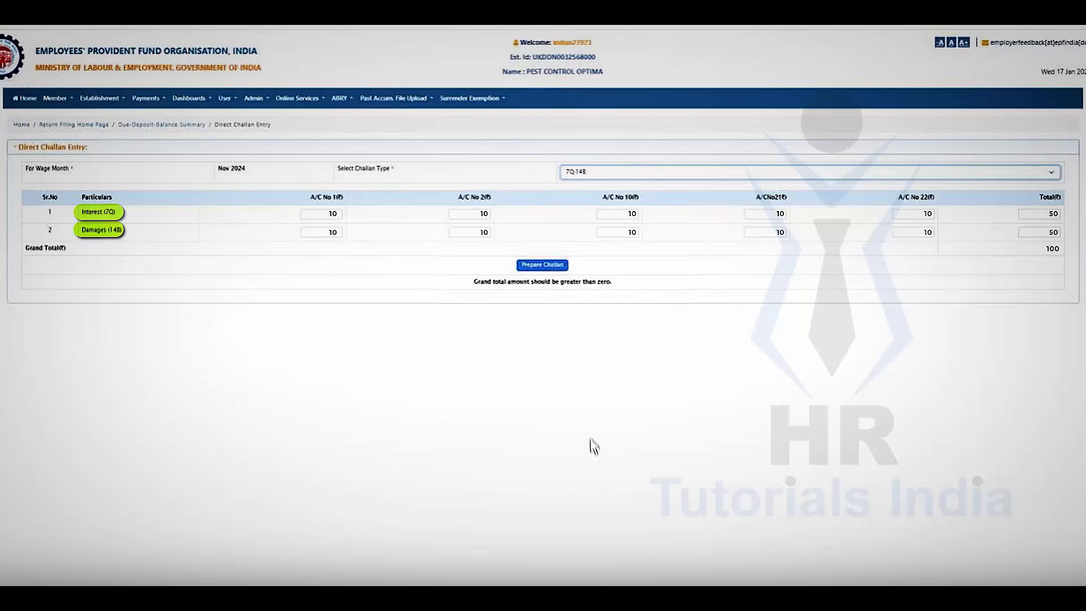
click(543, 266)
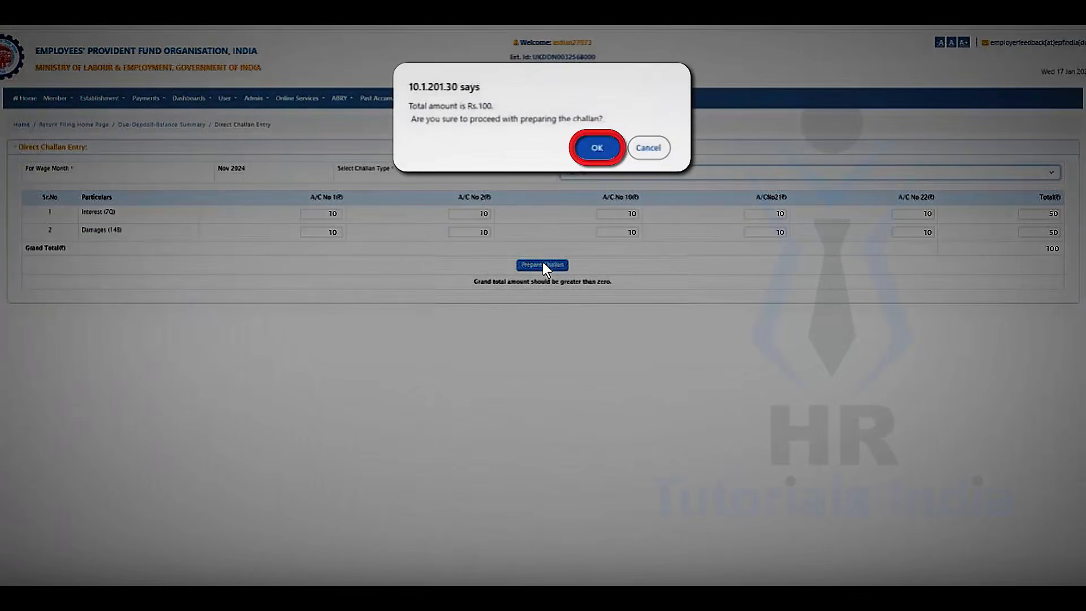
click(595, 149)
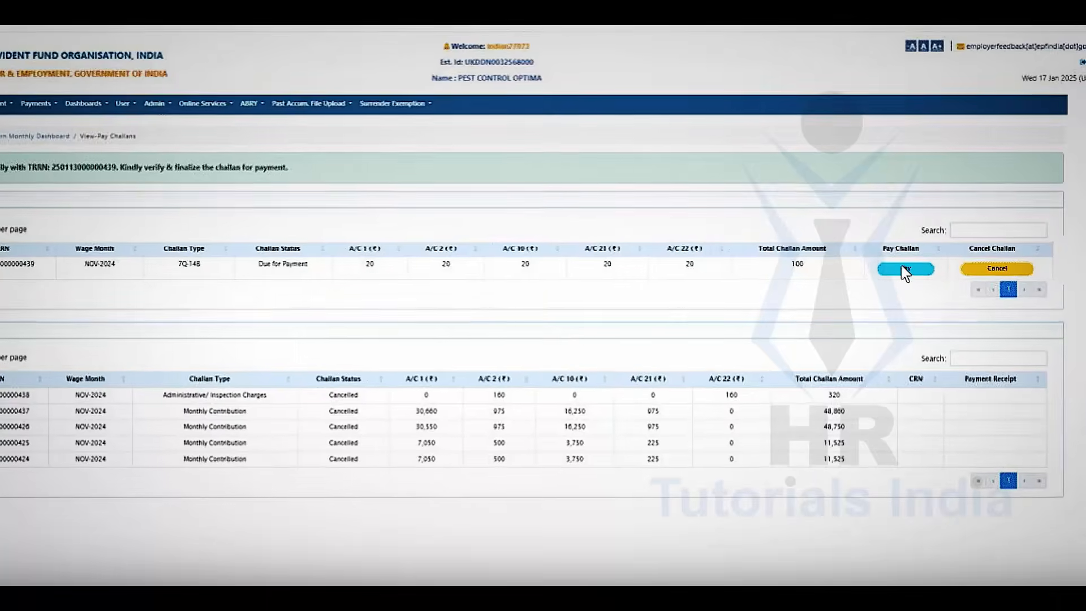
click(911, 261)
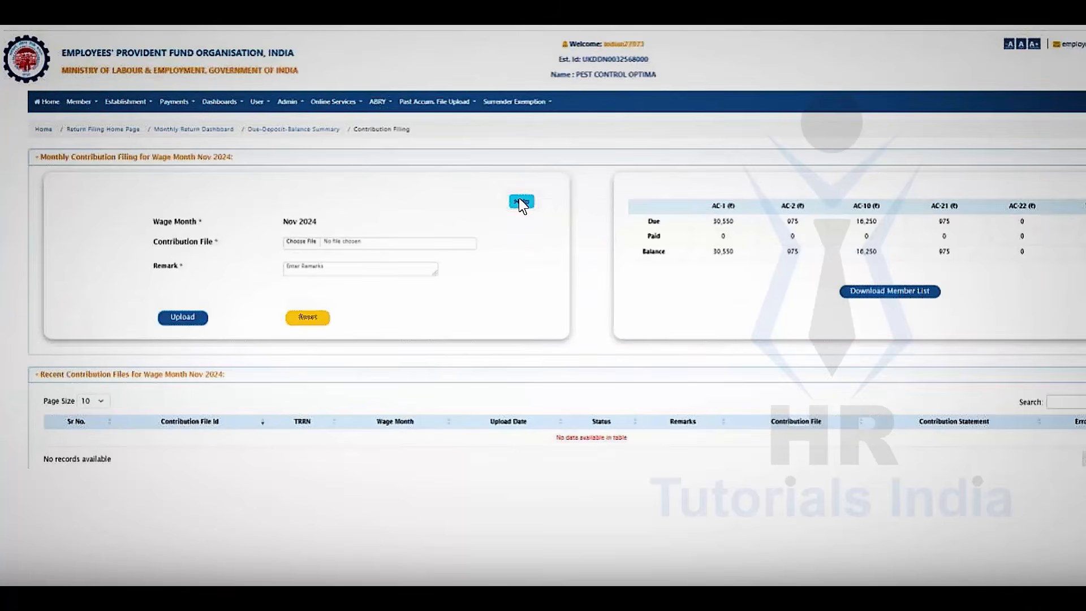
Step: Upload File.txt as the Nov 2024 contribution file with the remark "p.pay", and approve that contribution file
click(519, 203)
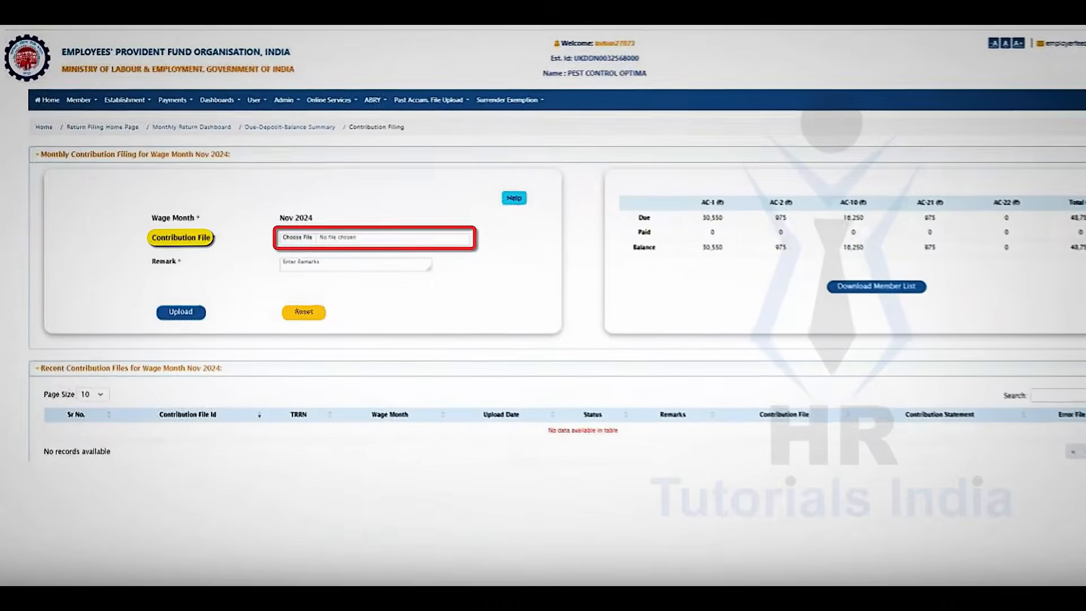
click(295, 237)
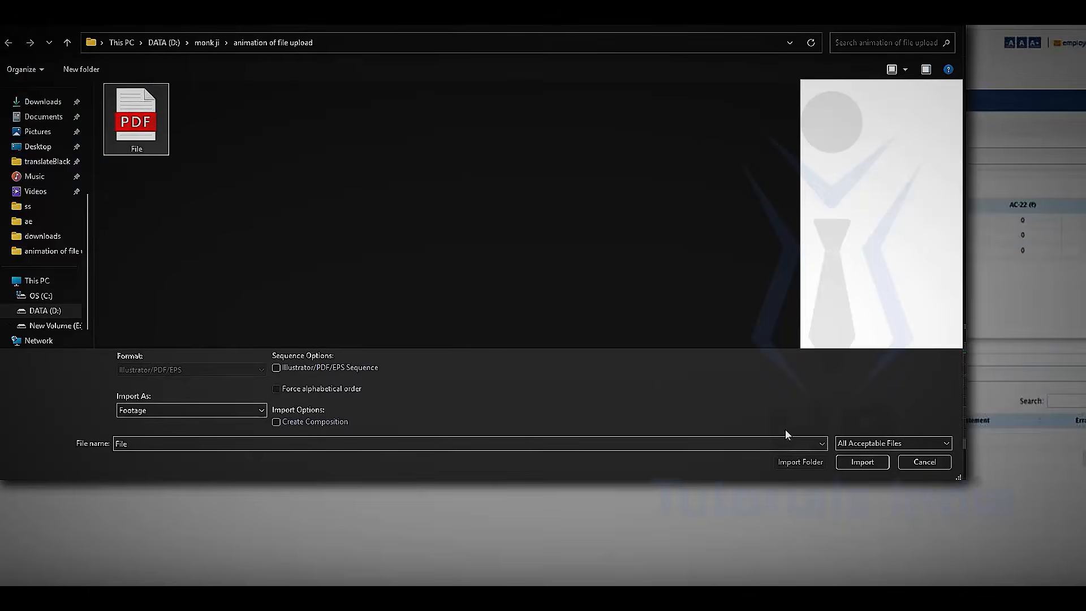
click(874, 462)
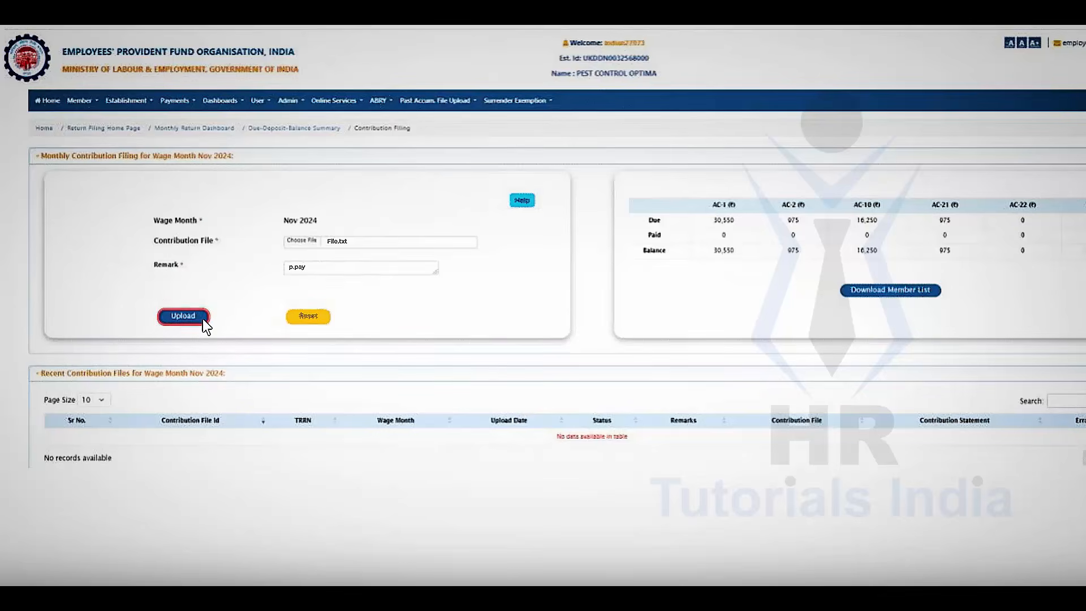
click(183, 316)
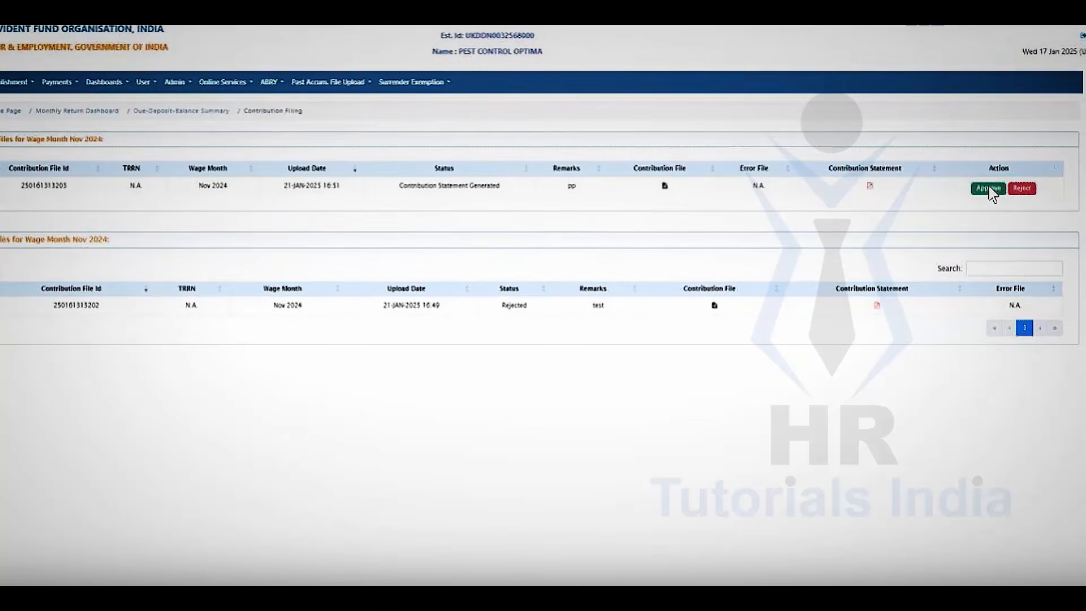
click(988, 189)
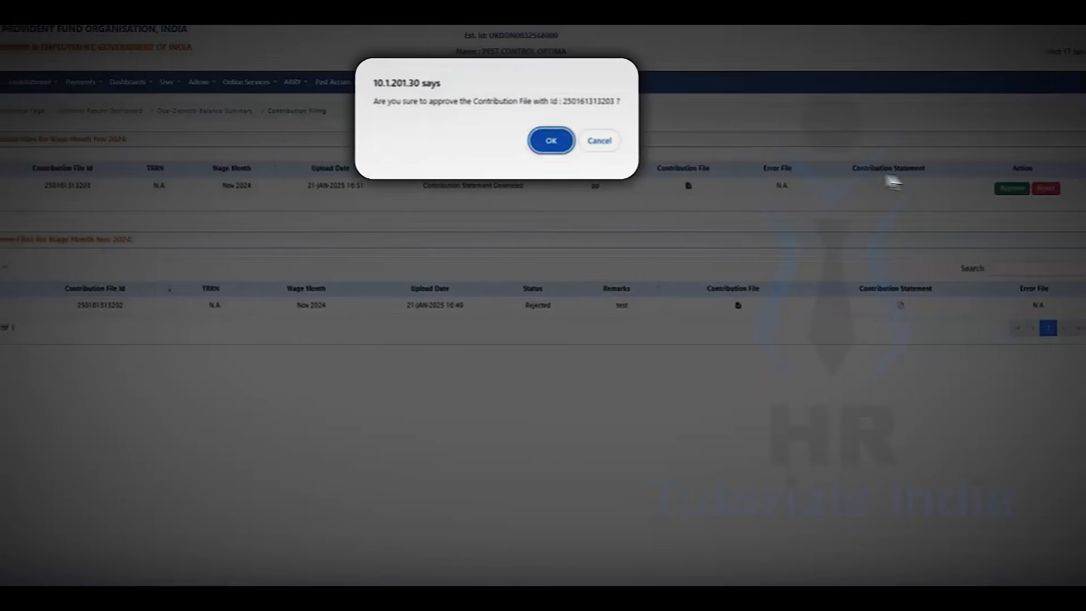
click(527, 140)
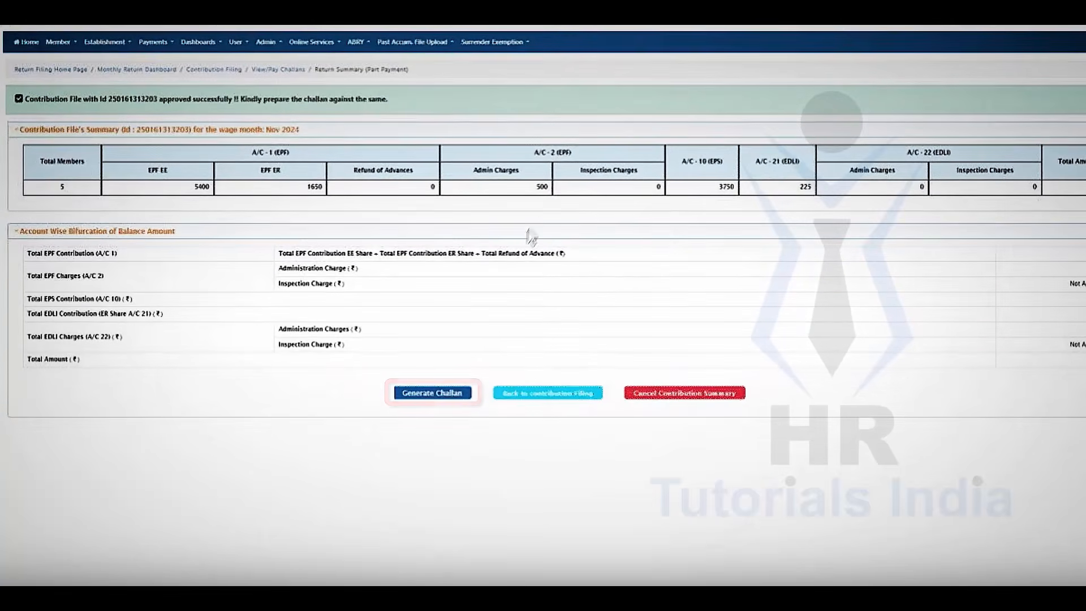
Step: Generate and finalize the part-payment challan for the approved Nov 2024 contribution file, and proceed to pay it
click(429, 392)
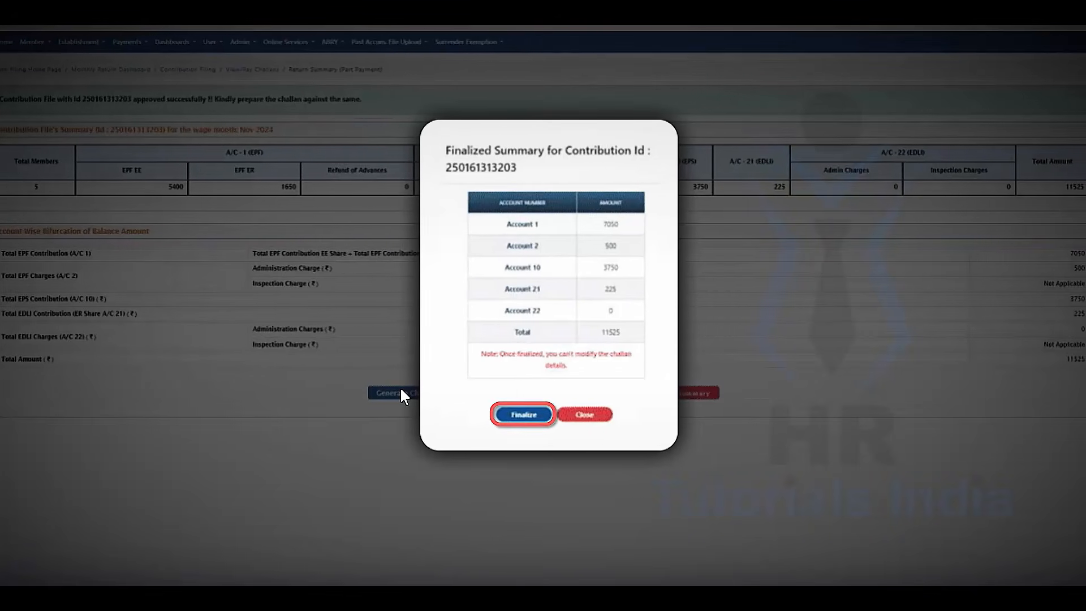
click(516, 414)
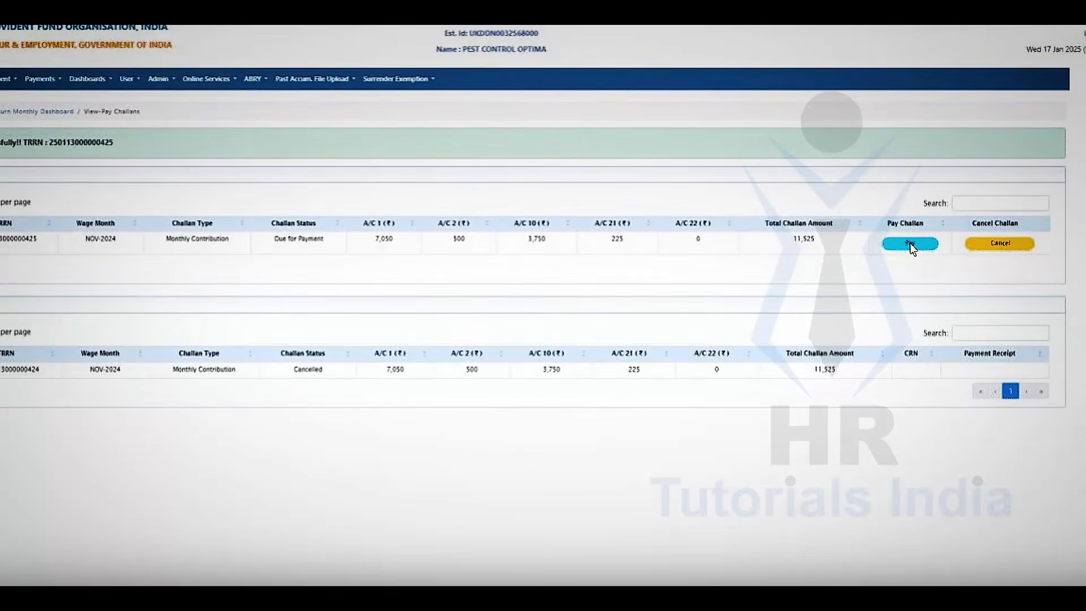
click(910, 244)
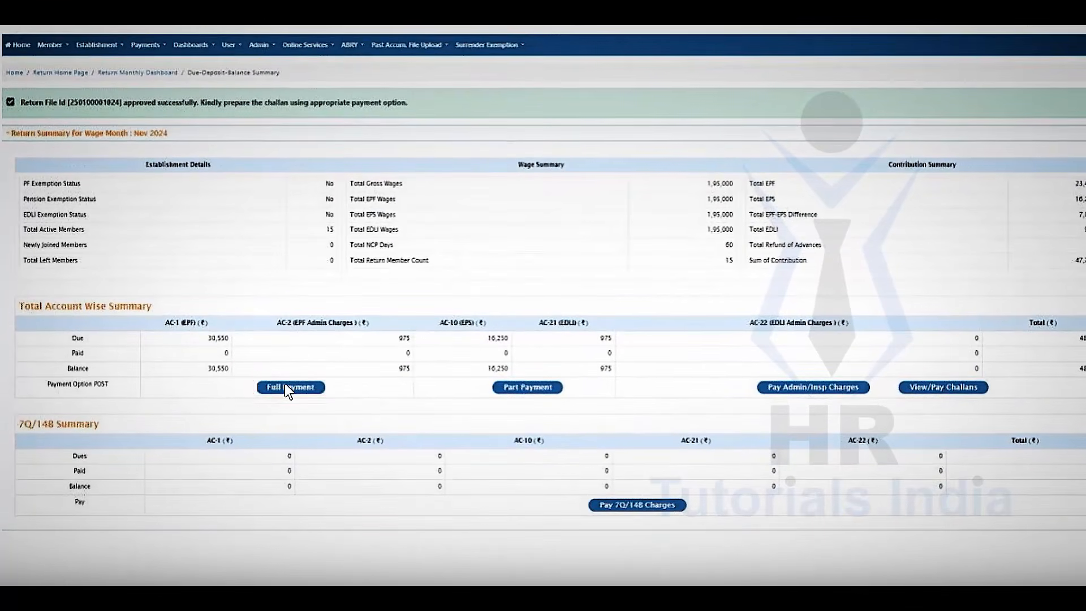
Step: Prepare and finalize a full-payment challan for the Nov 2024 return, and proceed to pay it
click(287, 388)
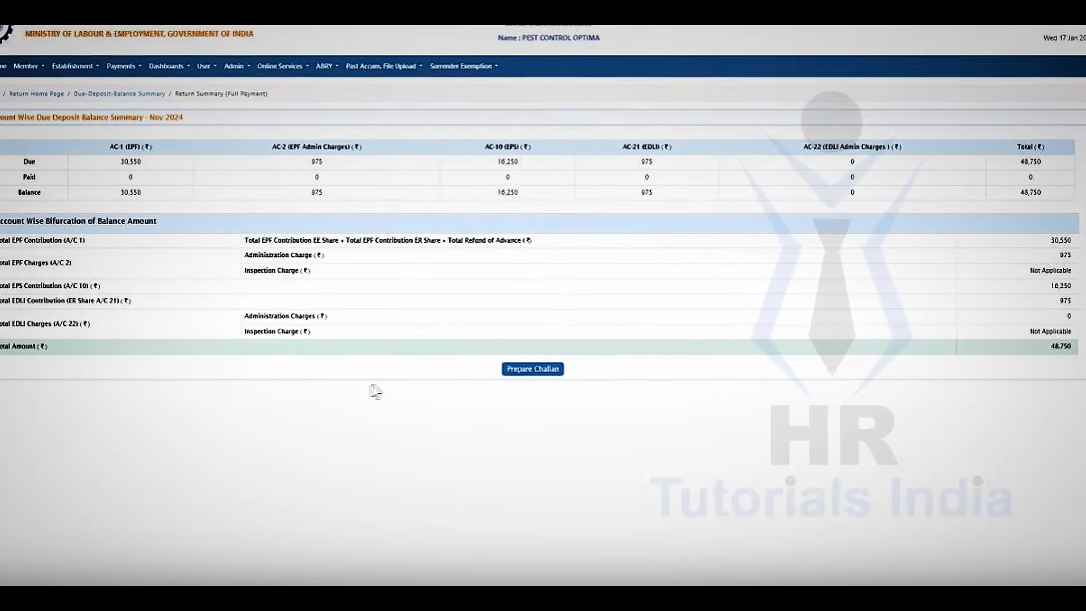
click(534, 372)
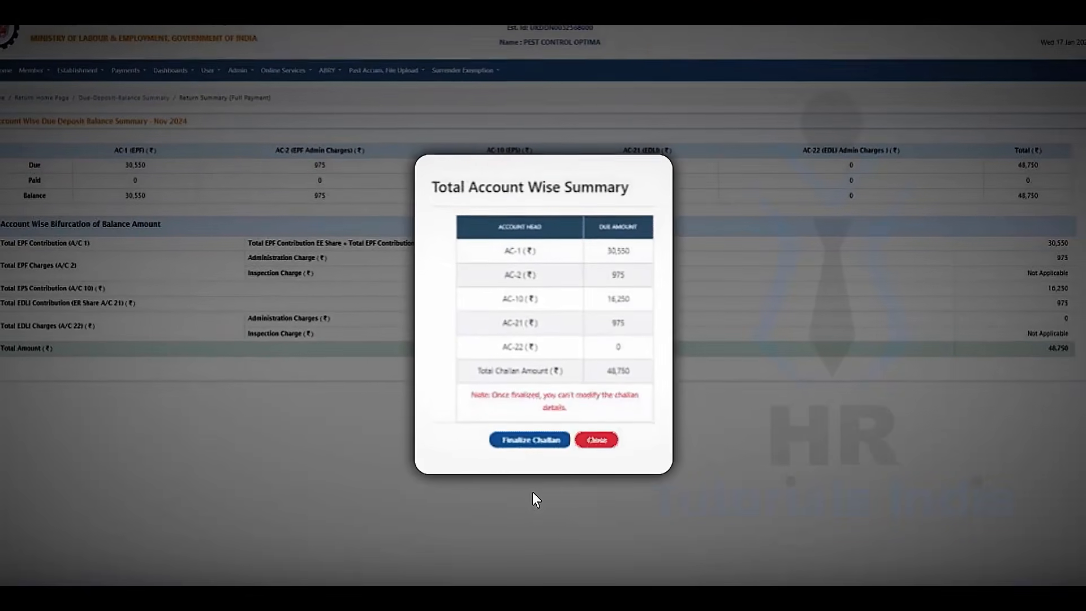
click(531, 441)
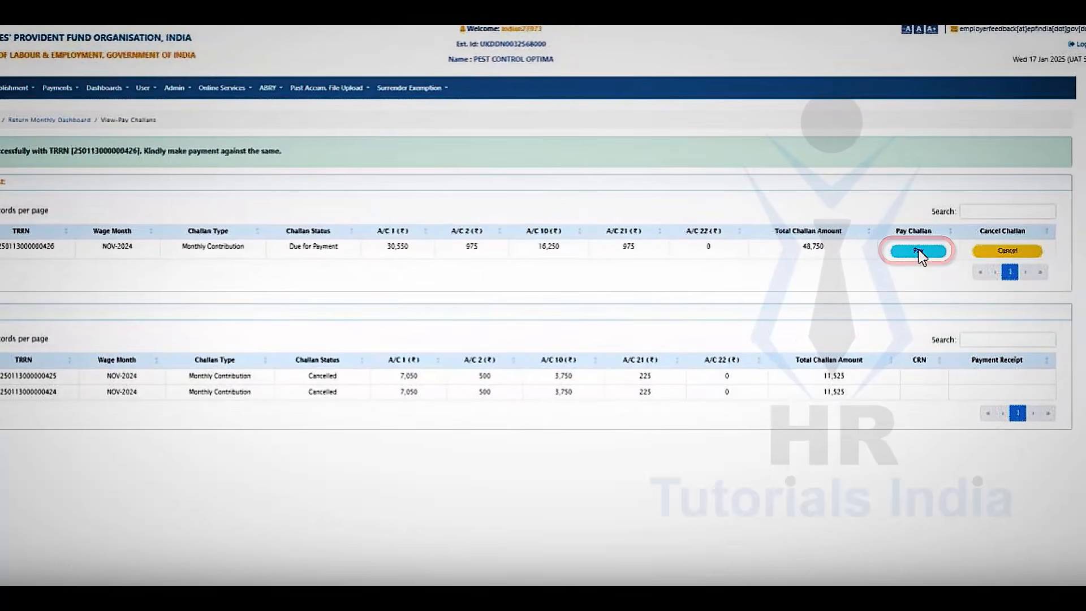
click(919, 251)
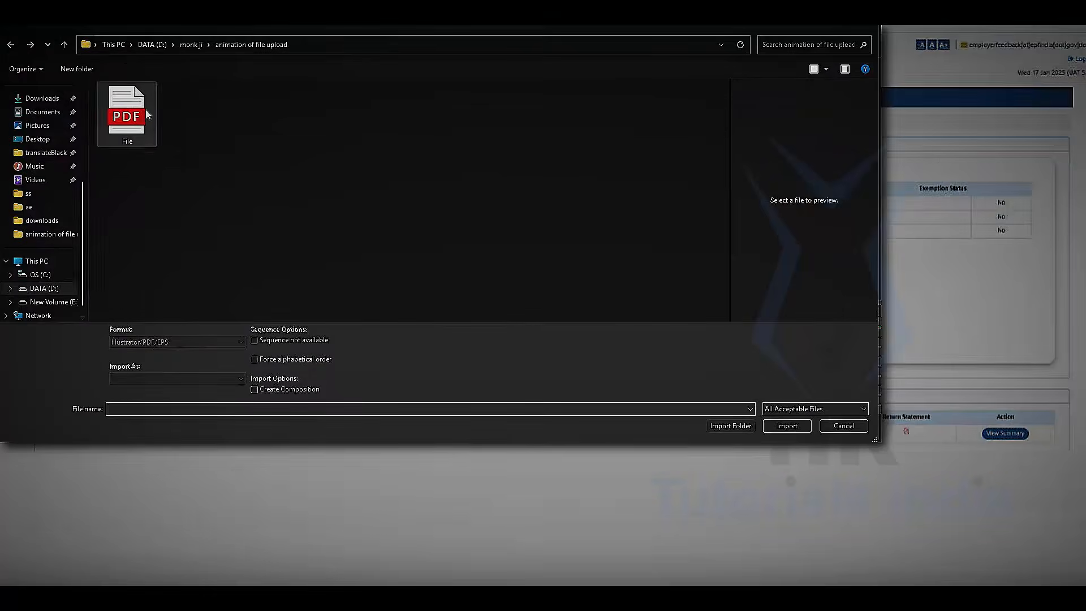
Step: Upload File.txt as a Supplementary Return for Aug 2024 with a 12% contribution rate and the remark "Test 02"
click(126, 113)
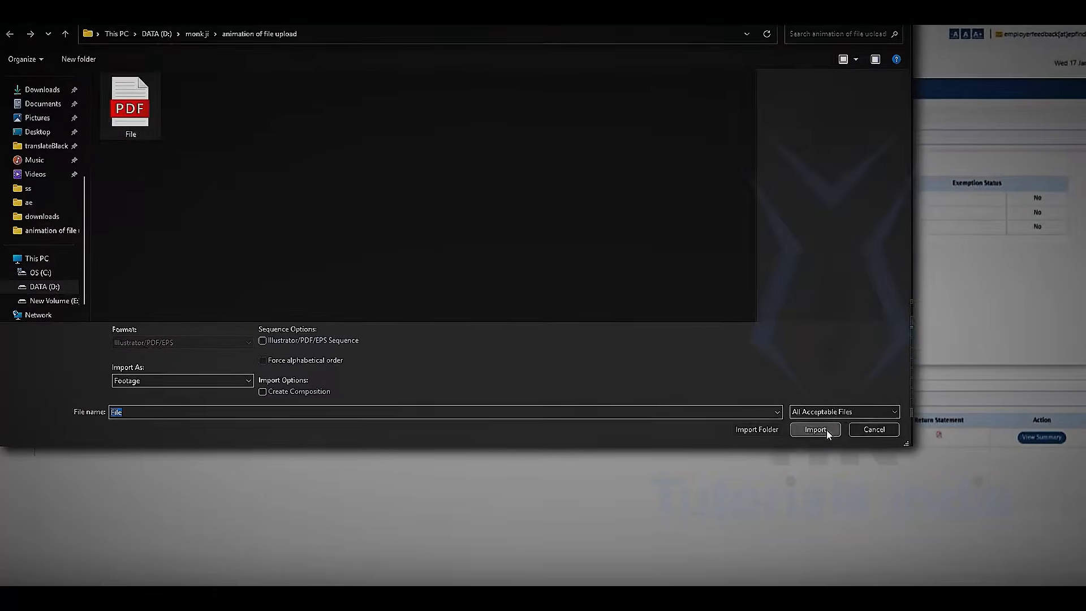
click(789, 426)
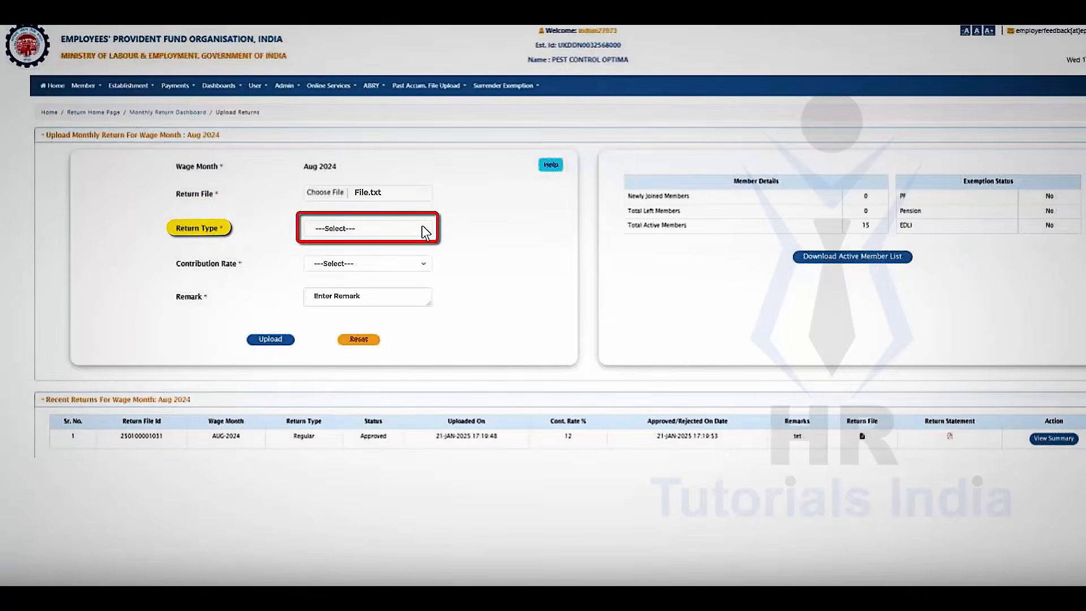
click(425, 232)
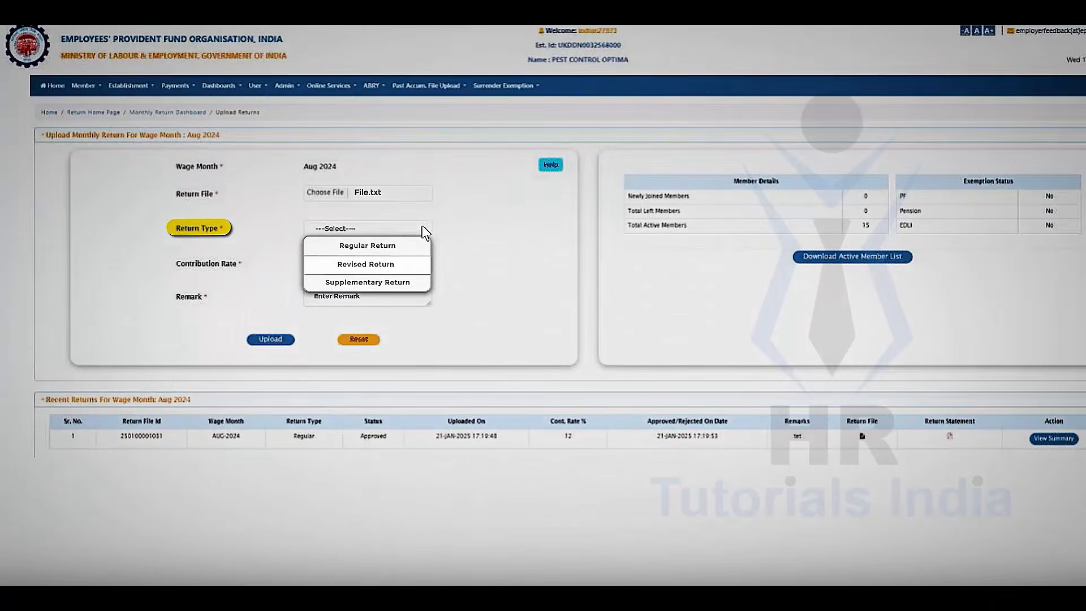
click(370, 282)
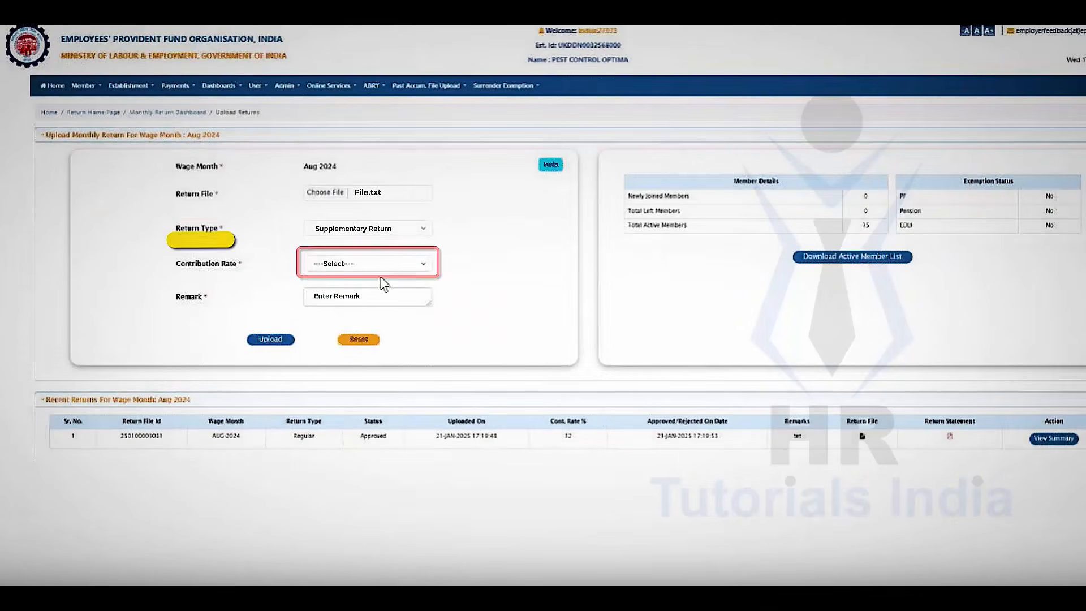
click(423, 267)
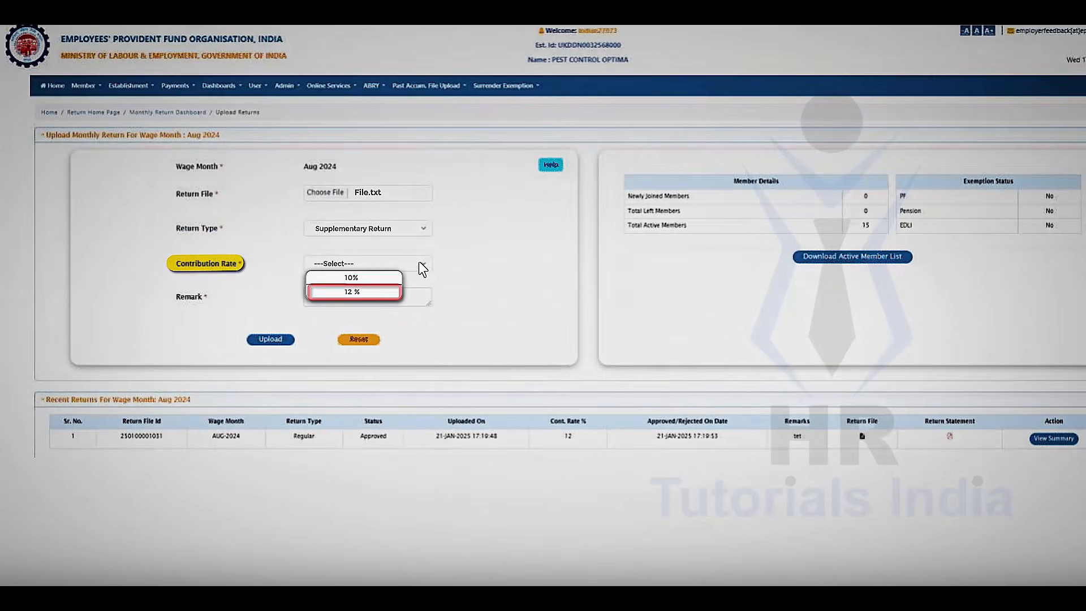
click(356, 292)
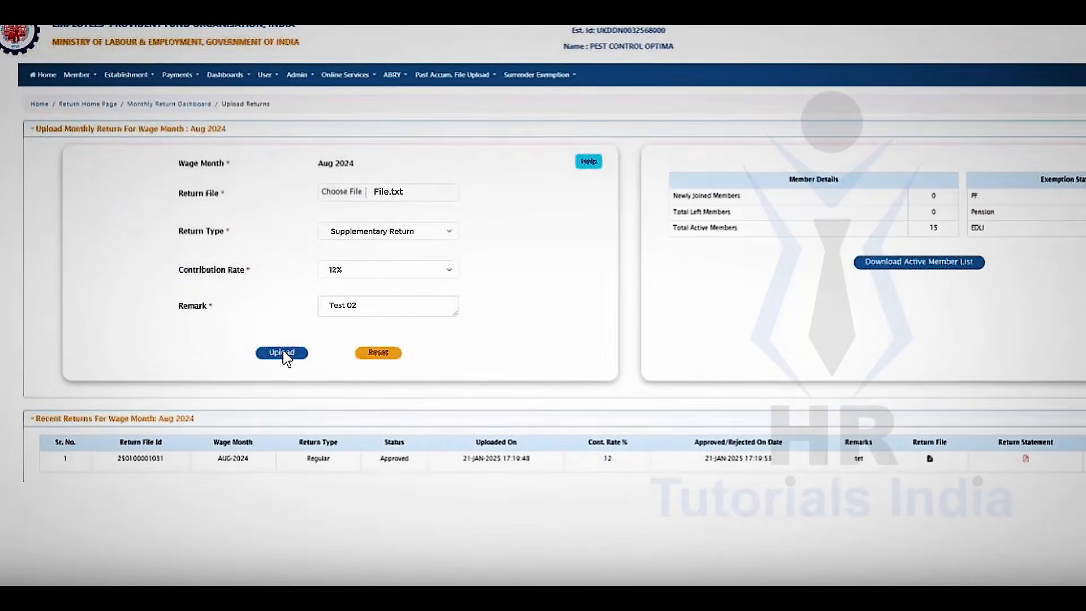
click(274, 342)
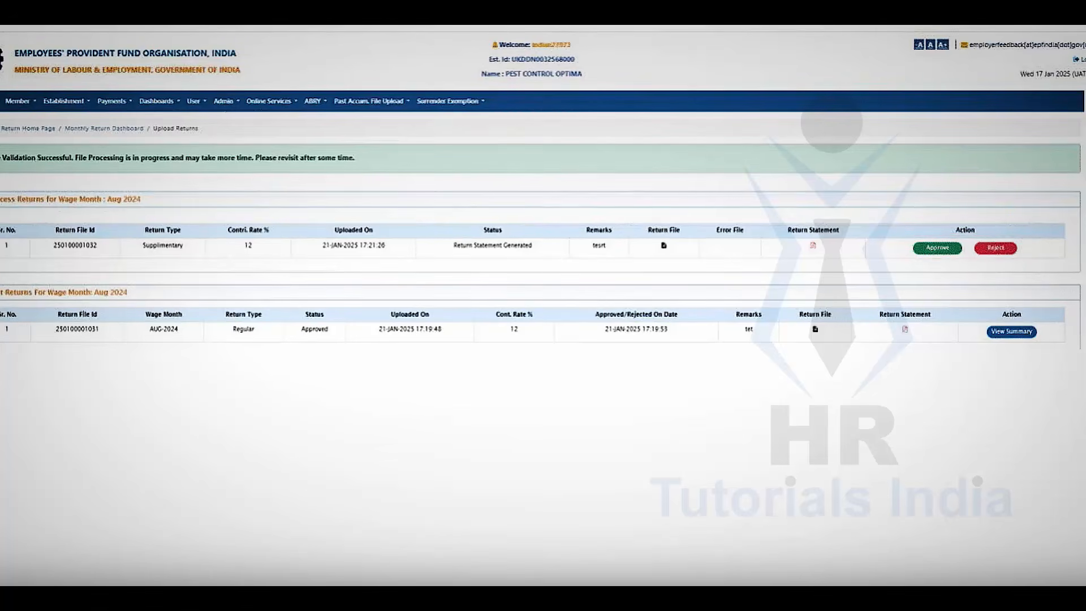
Step: Open the return statement of the in-process Aug 2024 supplementary return, and approve that return
click(813, 246)
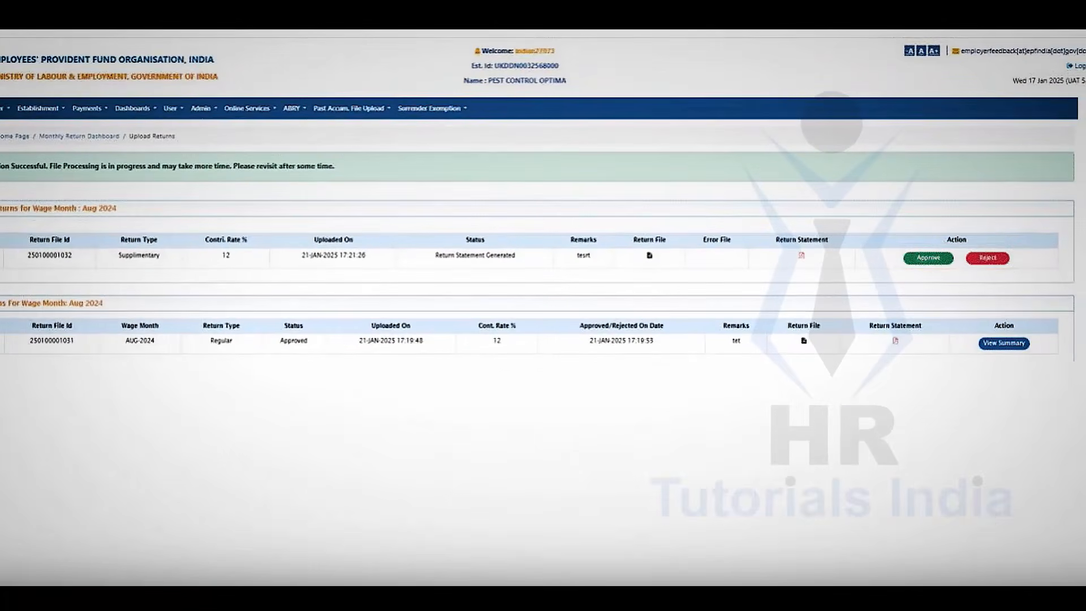
click(928, 258)
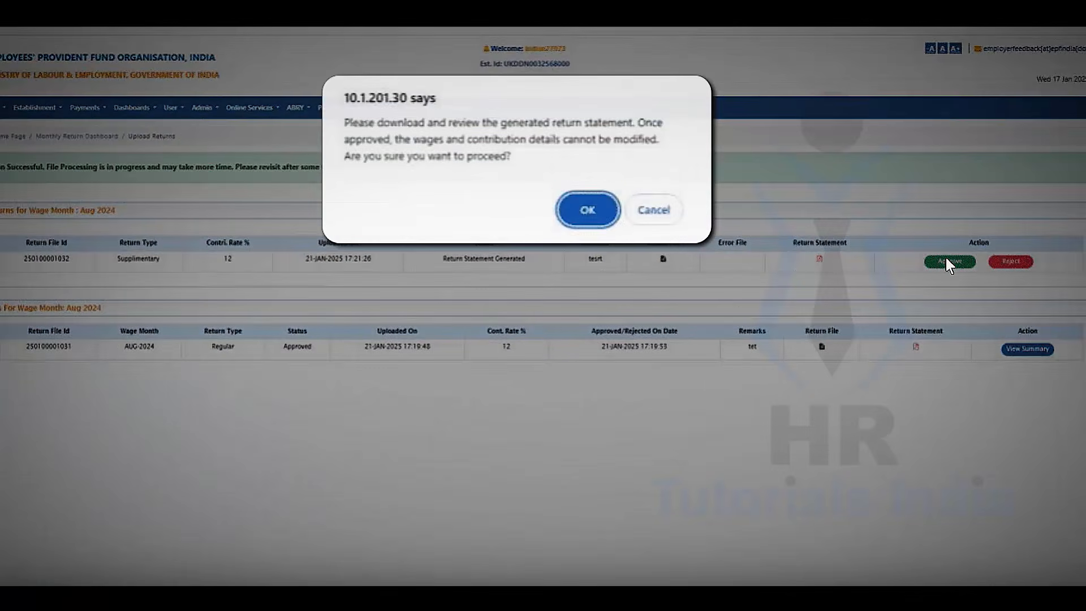
click(587, 210)
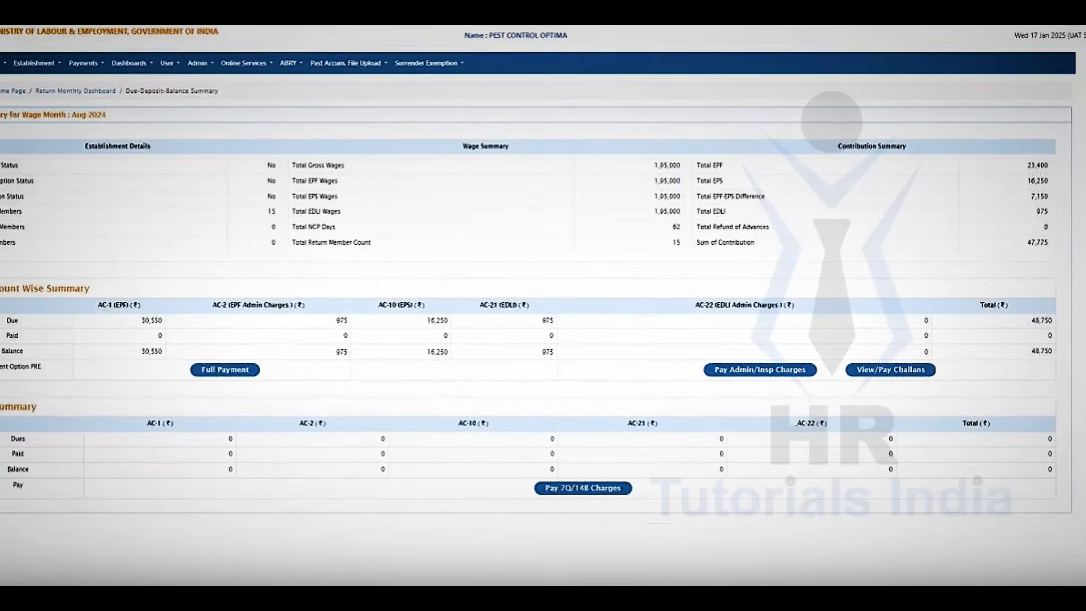
Step: Prepare and finalize a full-payment challan for the Aug 2024 return, and proceed to pay it
click(225, 369)
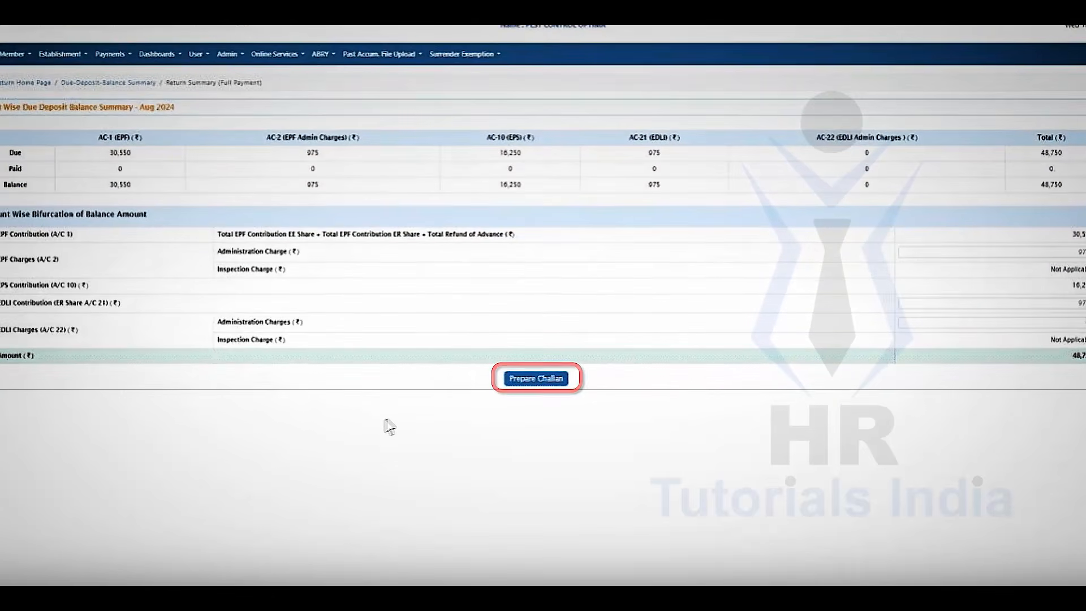
click(531, 377)
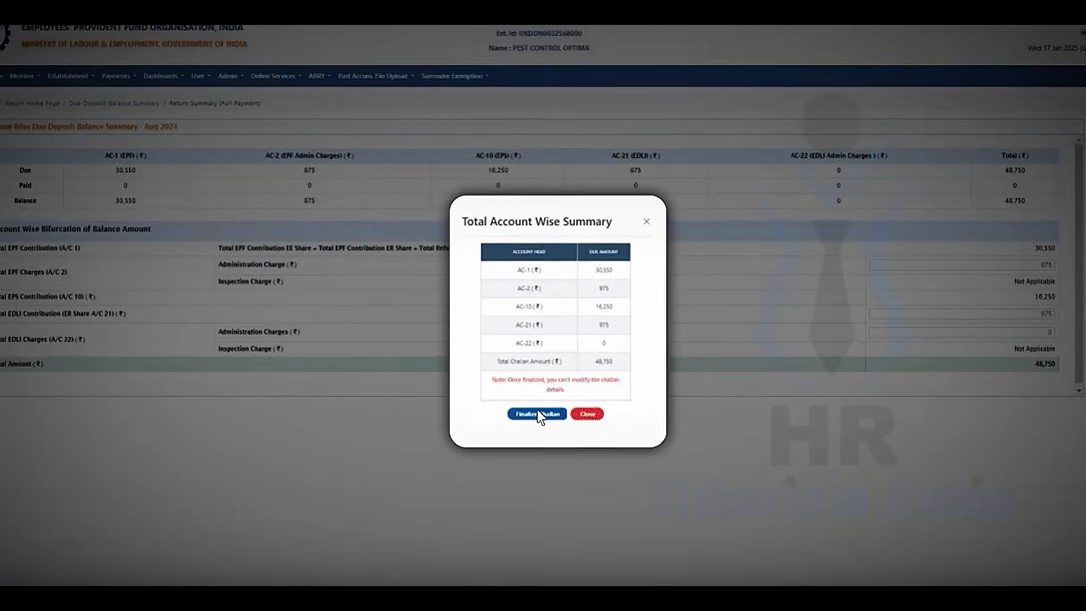
click(538, 413)
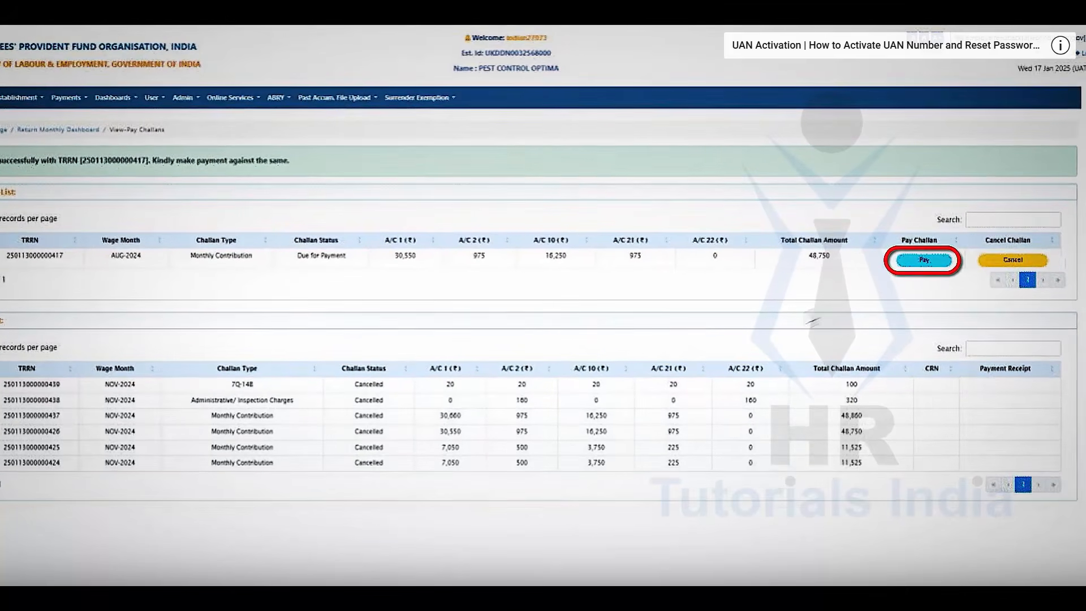
click(922, 261)
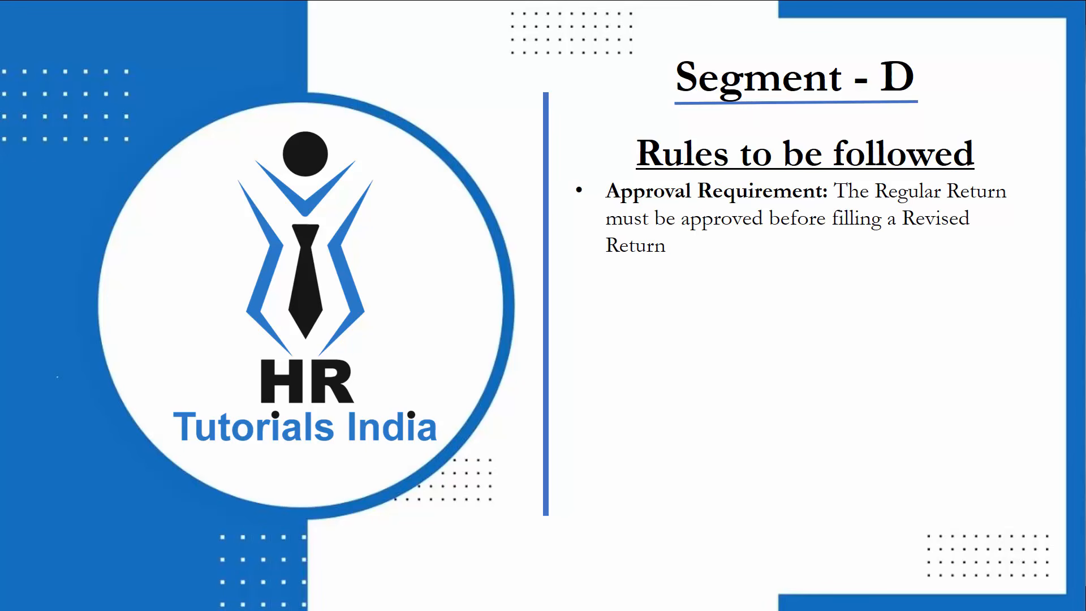
key(Right)
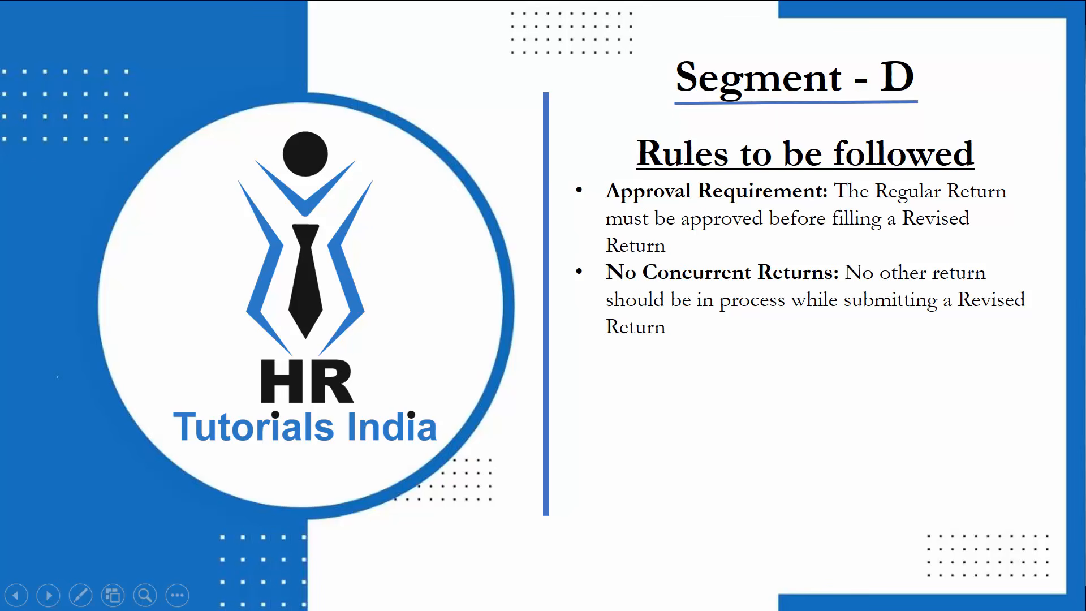
key(Right)
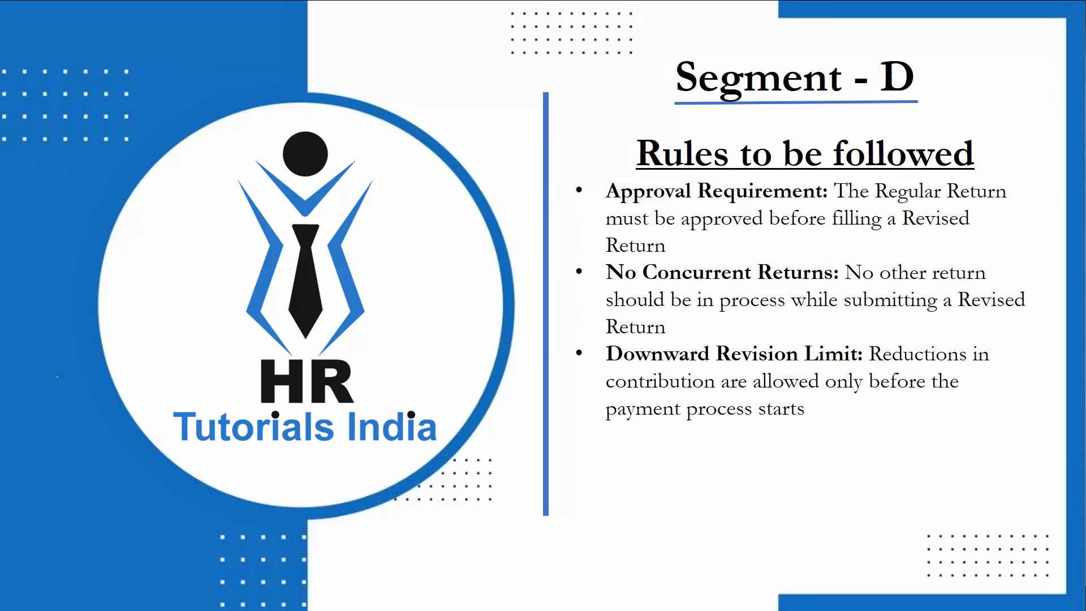
key(Right)
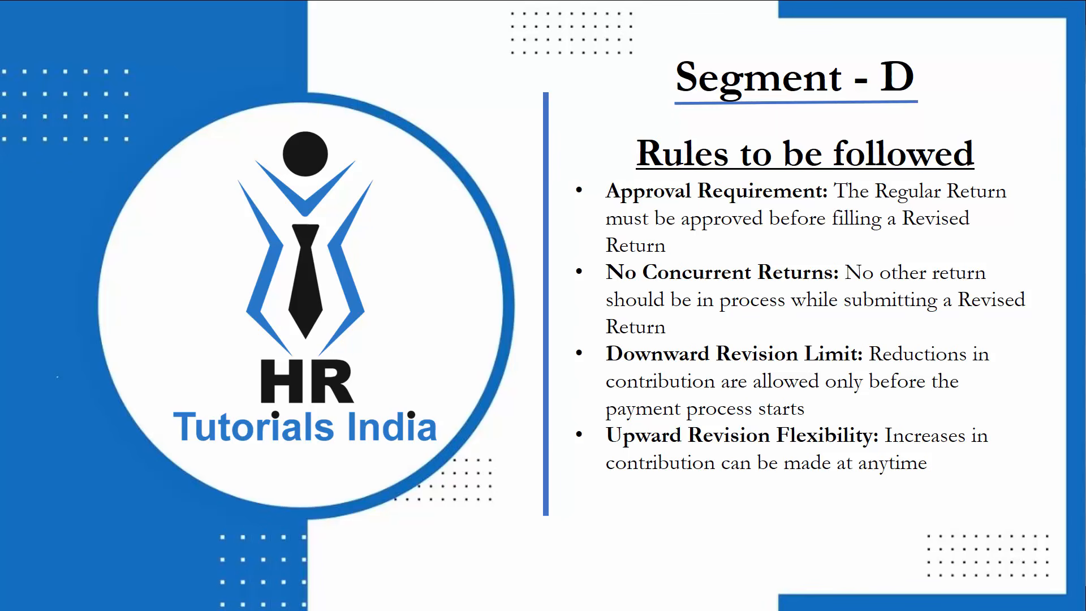
key(Right)
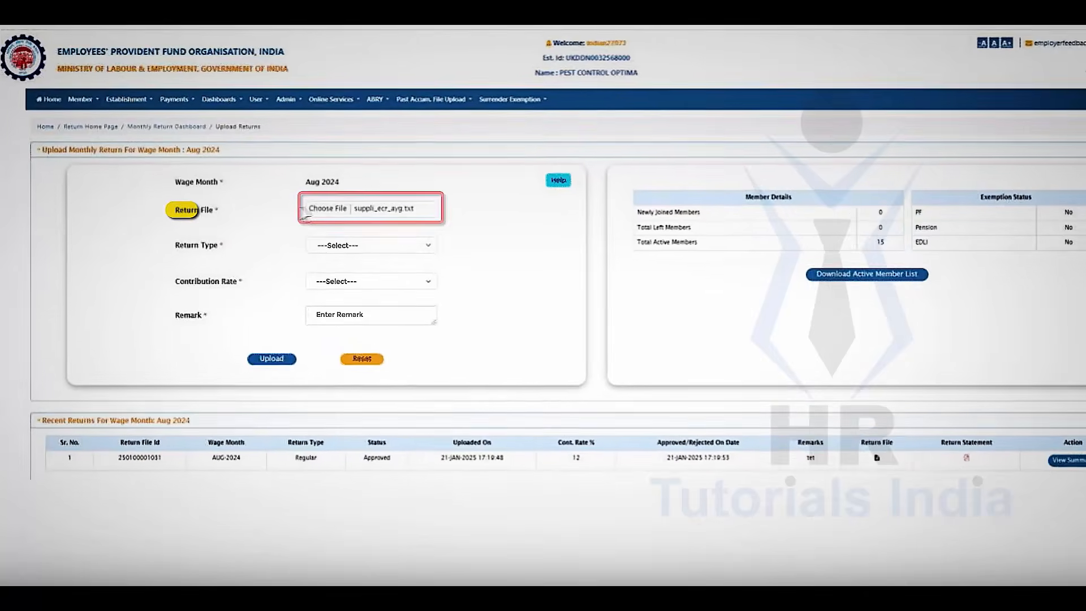
Step: Upload File.txt as a Revised Return for Aug 2024 with a 12% contribution rate and the remark "Test 02"
click(335, 209)
click(143, 113)
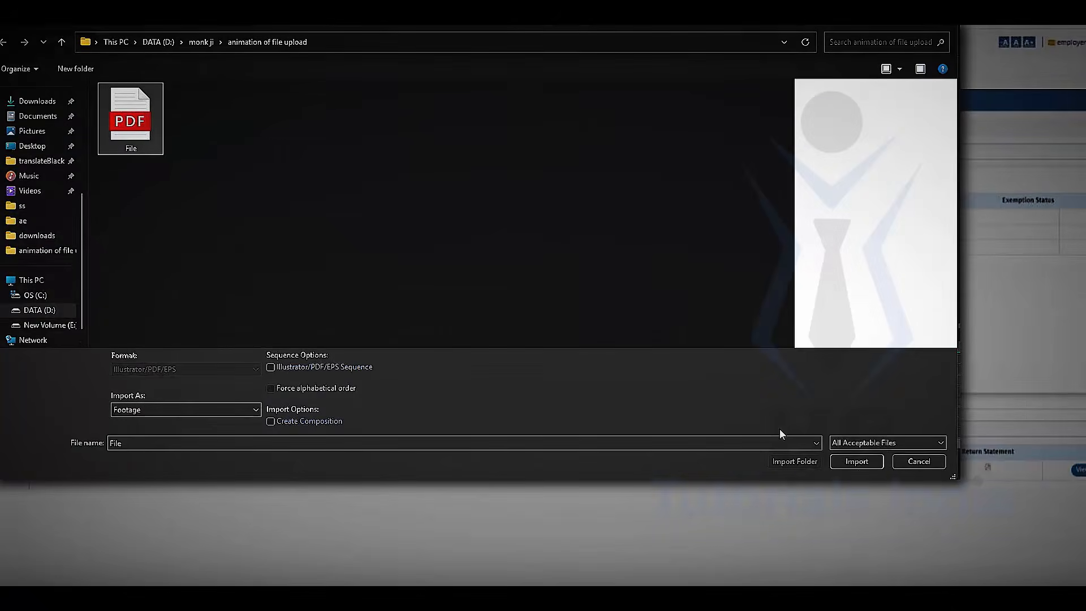
click(865, 461)
click(440, 252)
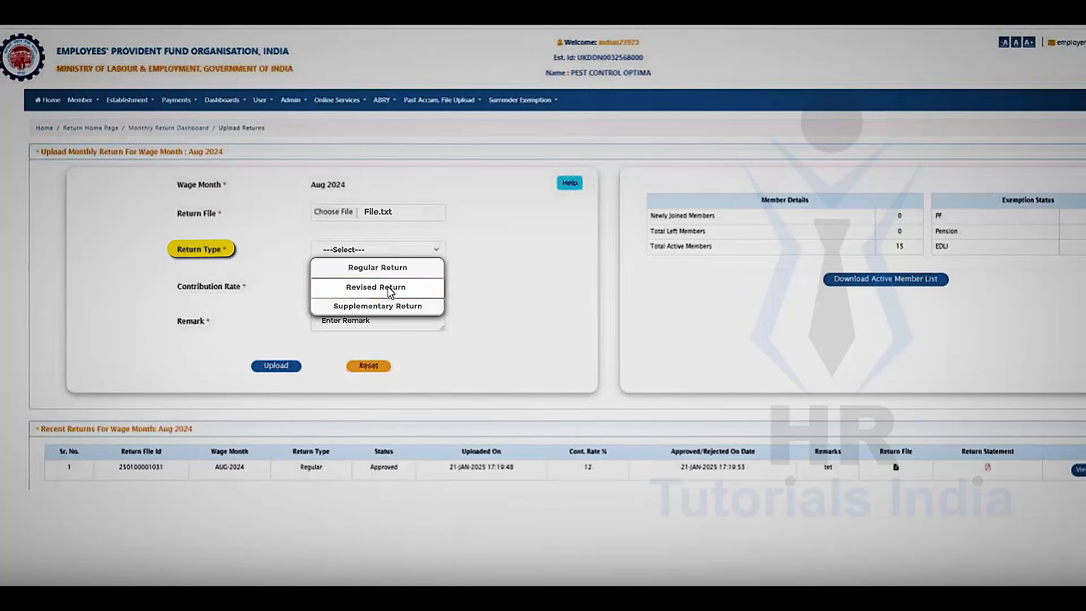
click(389, 289)
click(434, 289)
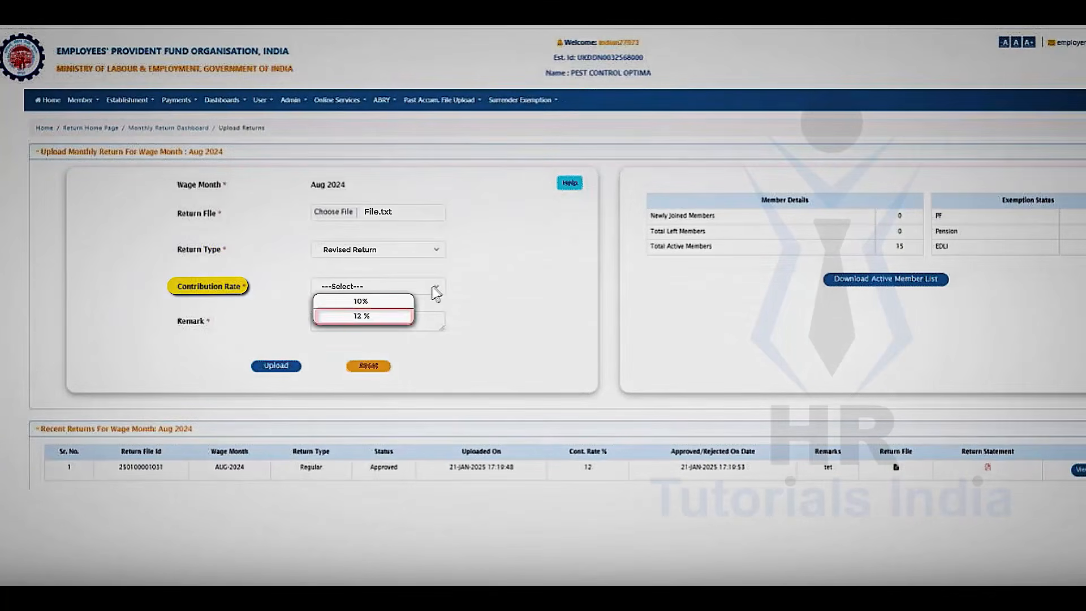
click(370, 314)
click(373, 318)
text(Test 0)
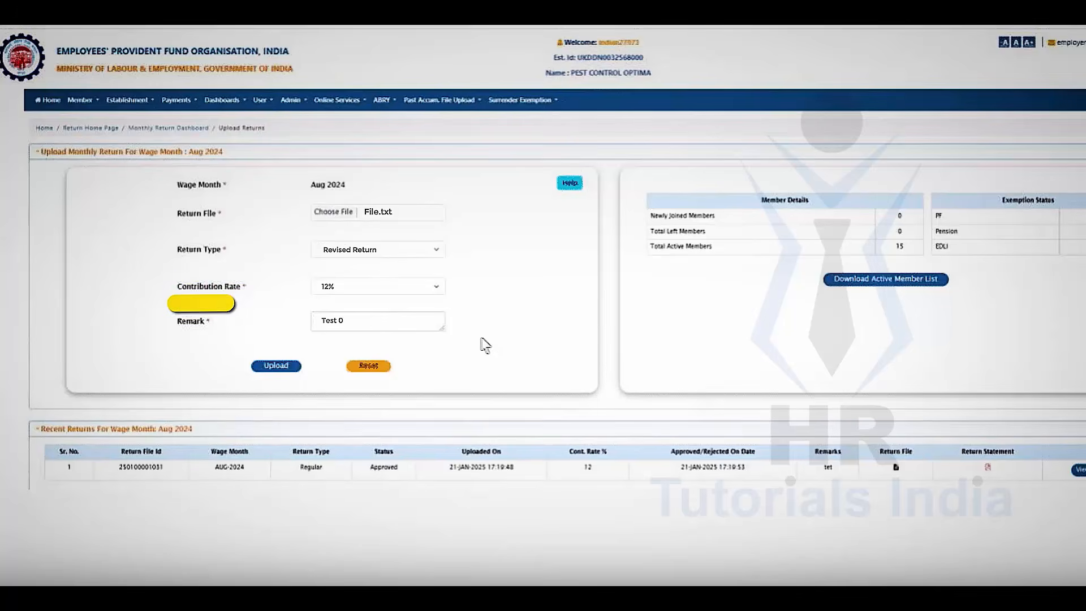
text(2)
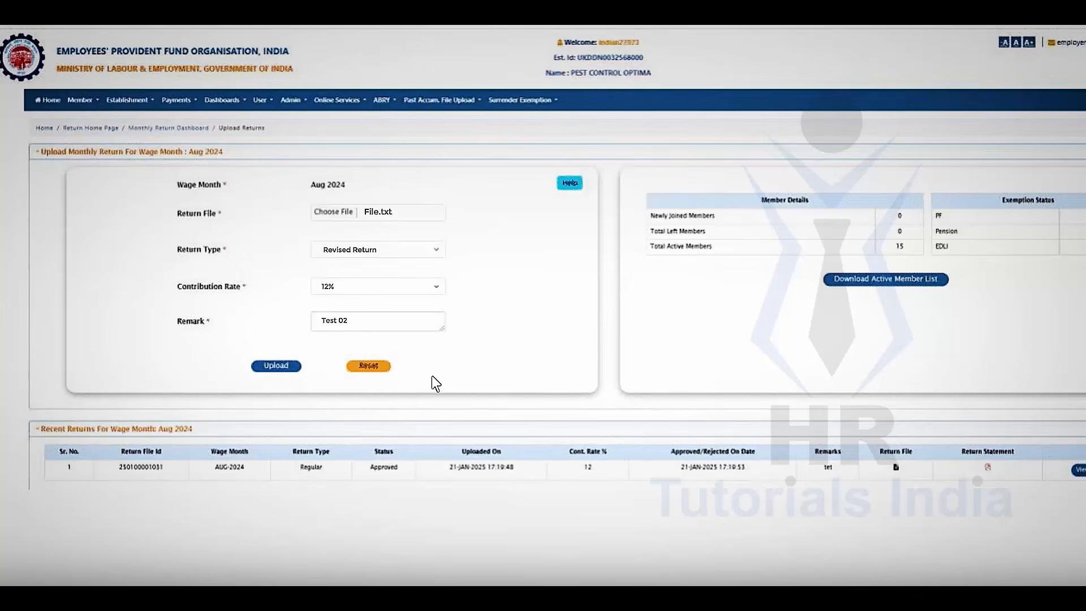
click(277, 366)
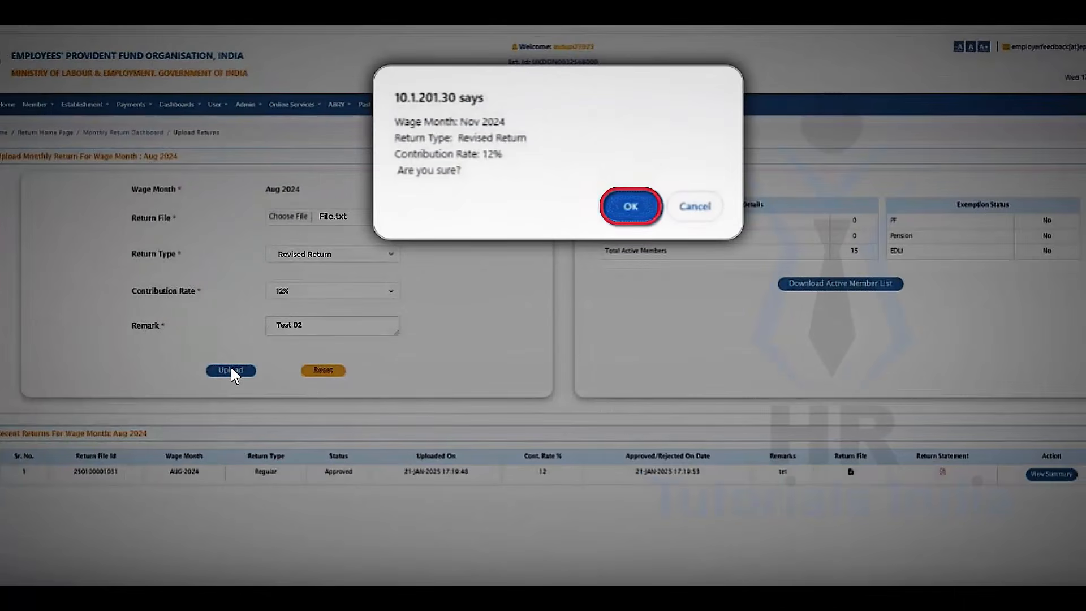
click(629, 205)
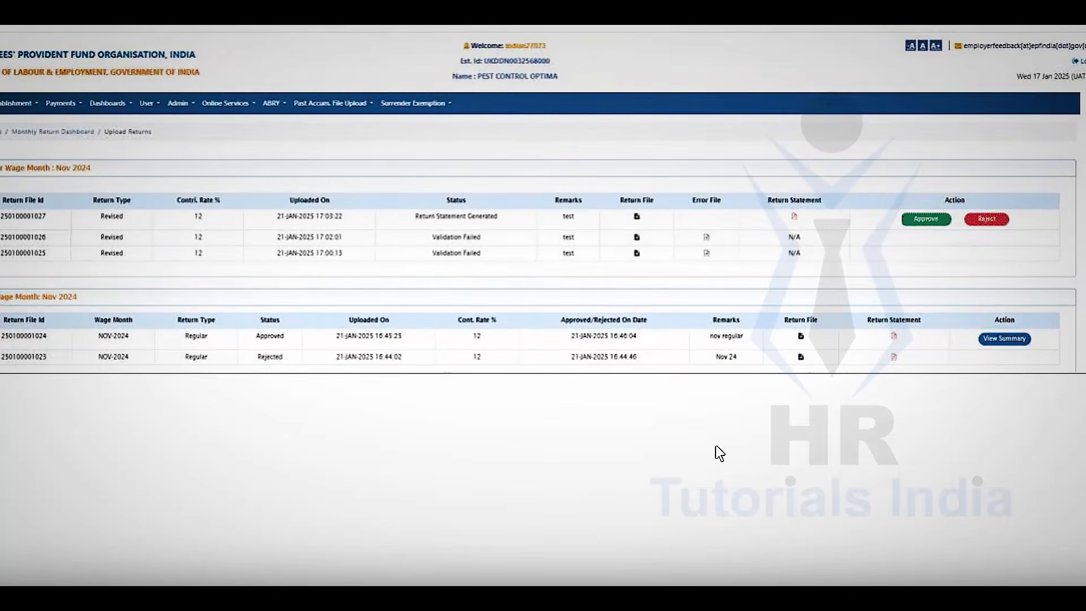
Step: Open the return statement of the in-process Nov 2024 revised return, and approve that return
click(794, 216)
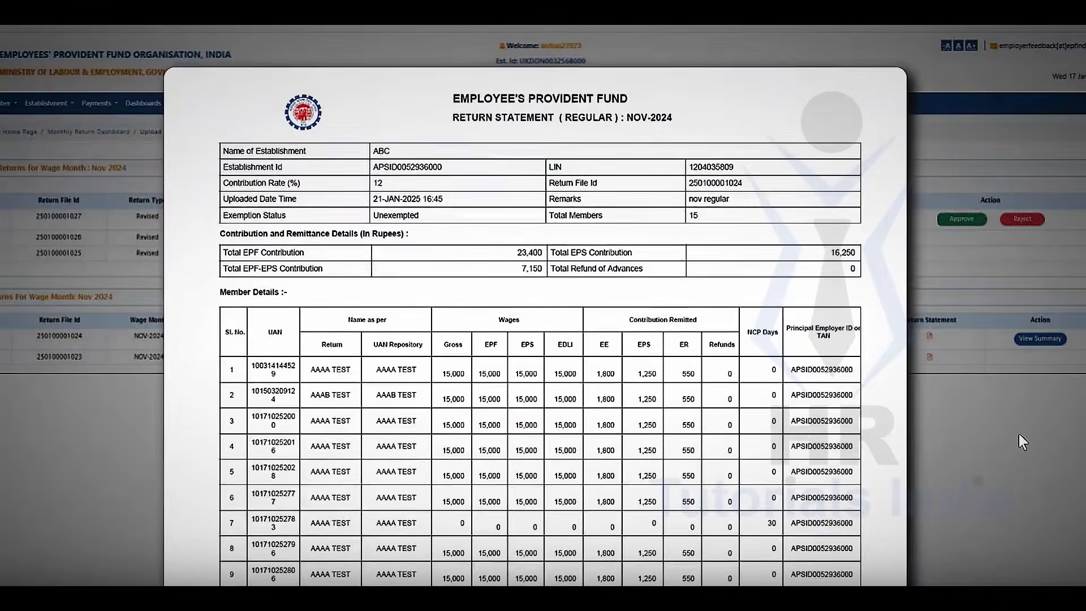
click(1011, 436)
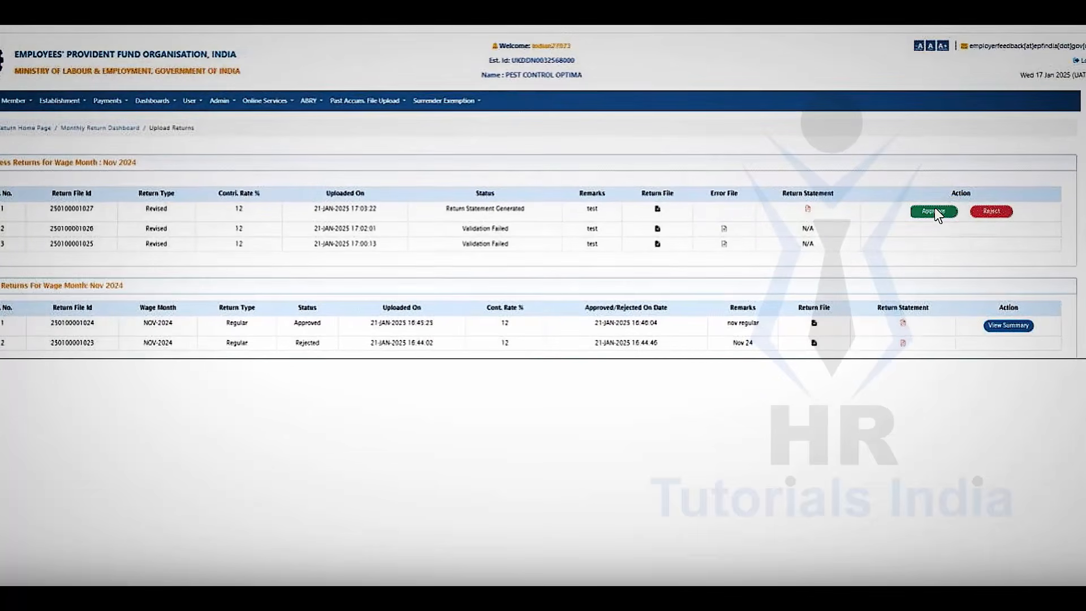
click(933, 205)
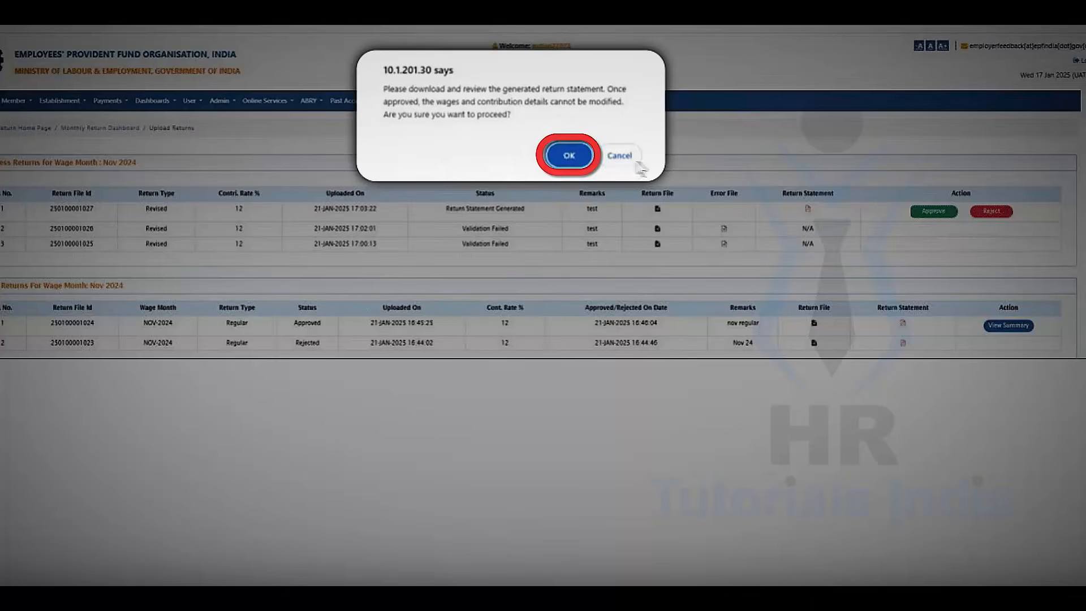
click(581, 151)
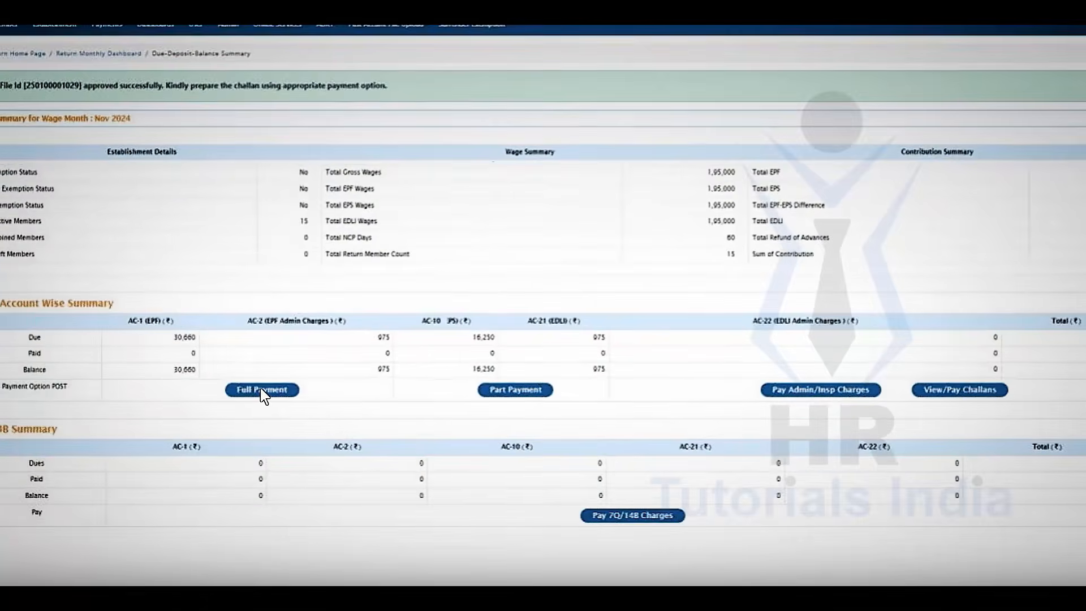
Step: Prepare and finalize a full-payment challan for the Nov 2024 revised return, and proceed to pay it
click(248, 407)
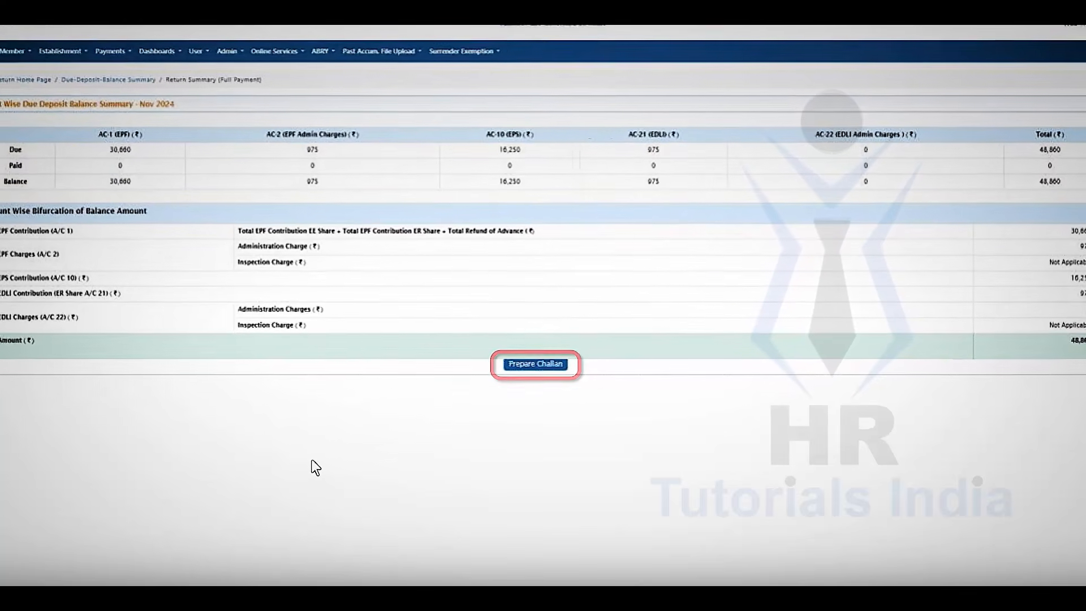
click(540, 363)
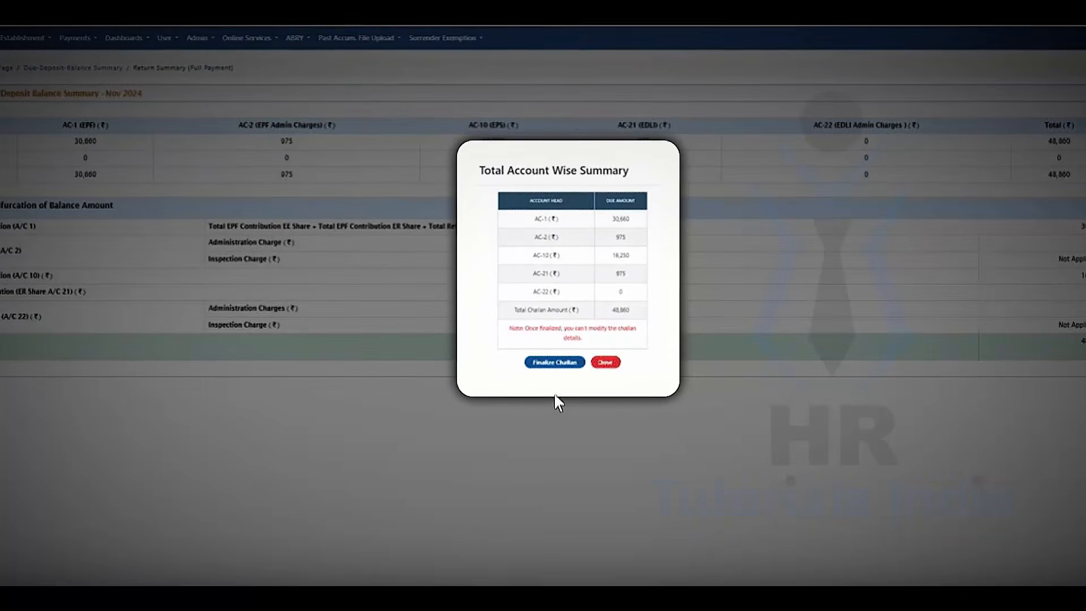
click(554, 364)
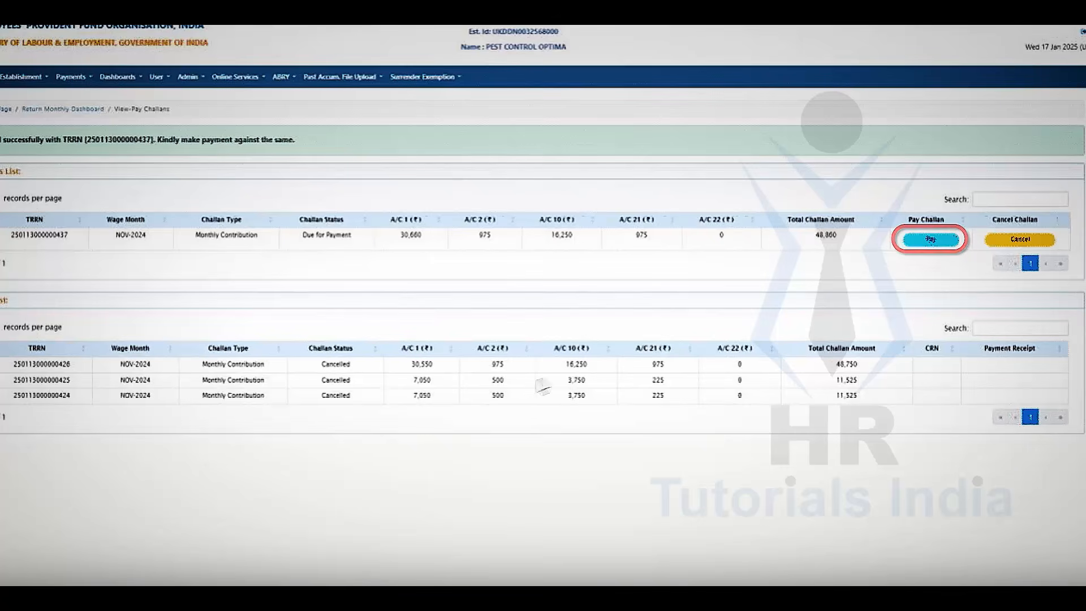
click(932, 240)
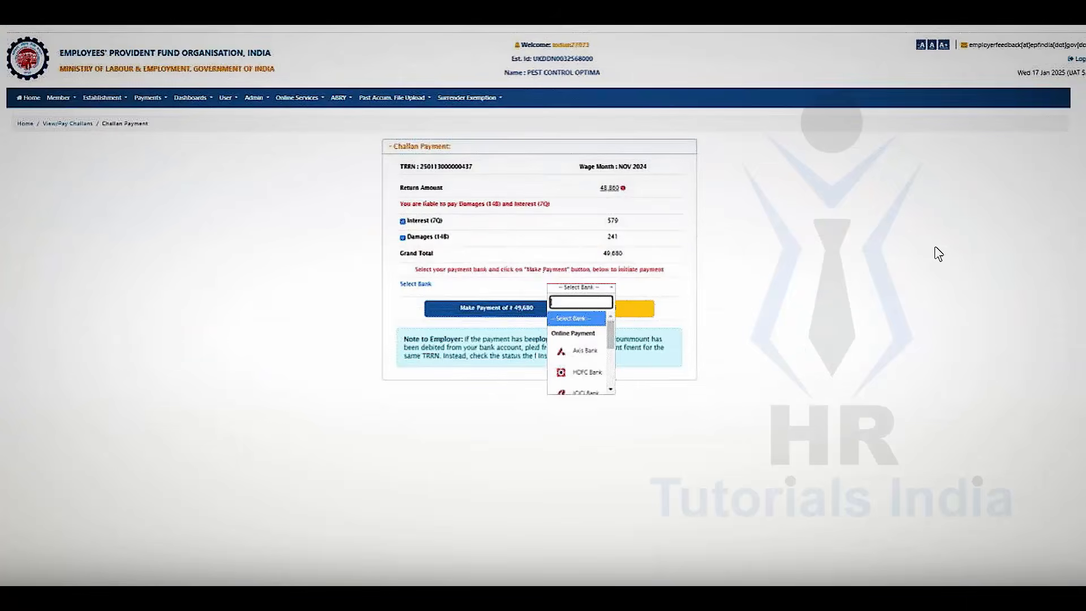